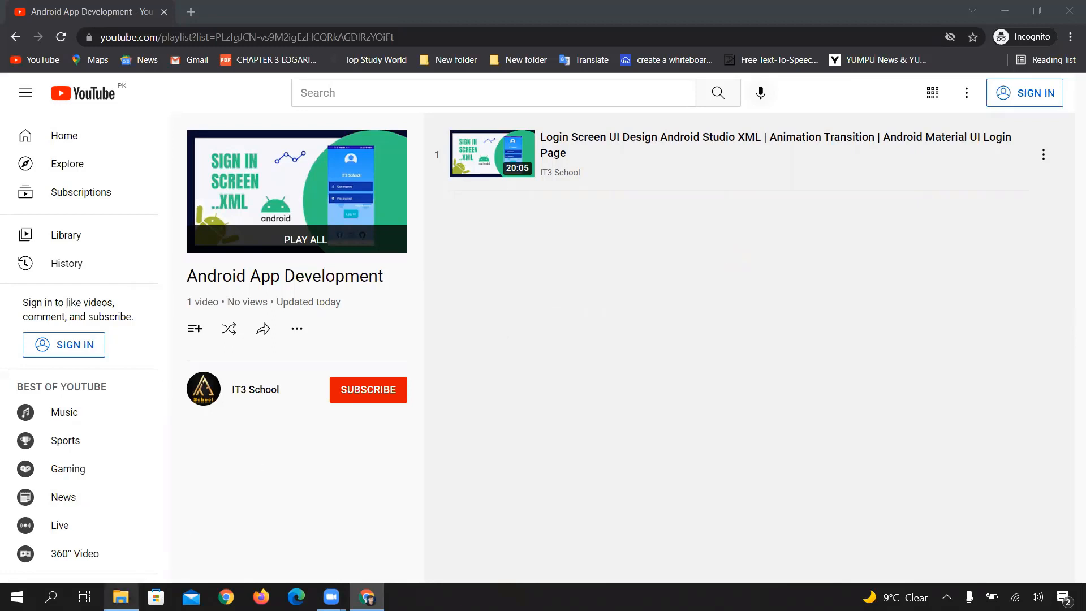
Switch to File Explorer and examine the Android Studio, JDK and Sdk files in the Flutter Environment folder
{"action": "left_click", "coordinate": [120, 597]}
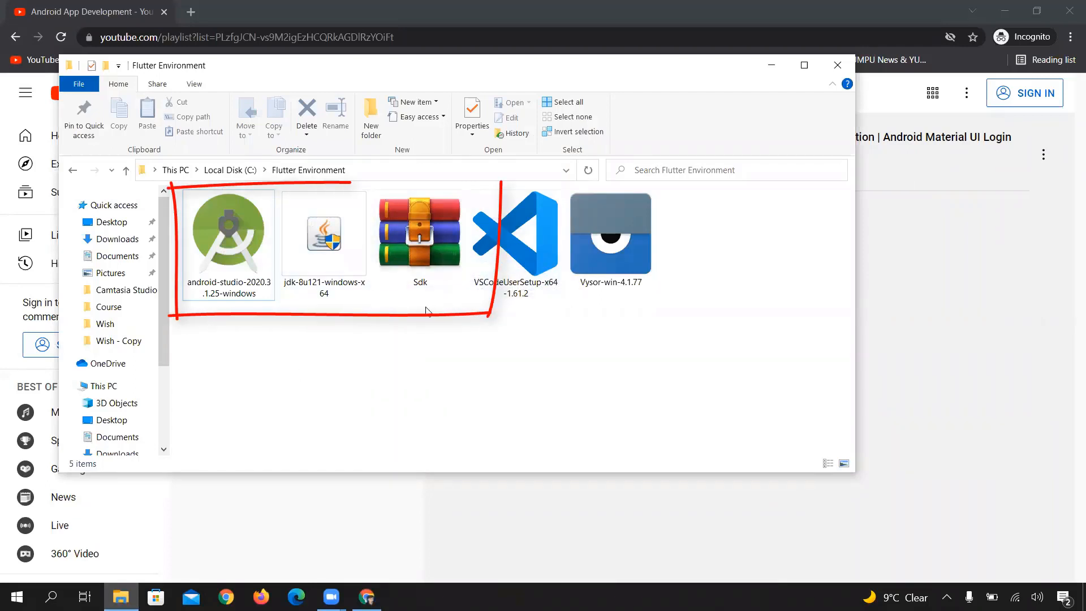
{"action": "mouse_move", "coordinate": [439, 303]}
{"action": "left_mouse_down"}
{"action": "mouse_move", "coordinate": [276, 238]}
{"action": "mouse_move", "coordinate": [190, 233]}
{"action": "left_mouse_up"}
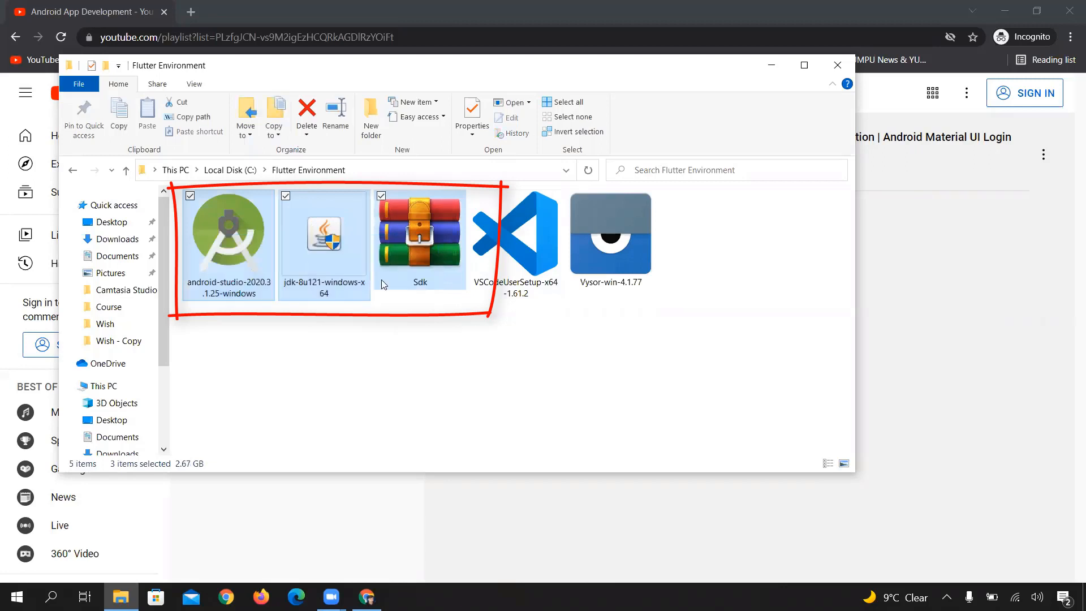
{"action": "left_click", "coordinate": [395, 320]}
Switch to Chrome, search Google in a new tab for "android studio downlod" and open the "Download Android Studio and SDK tools" result
{"action": "left_click", "coordinate": [367, 597]}
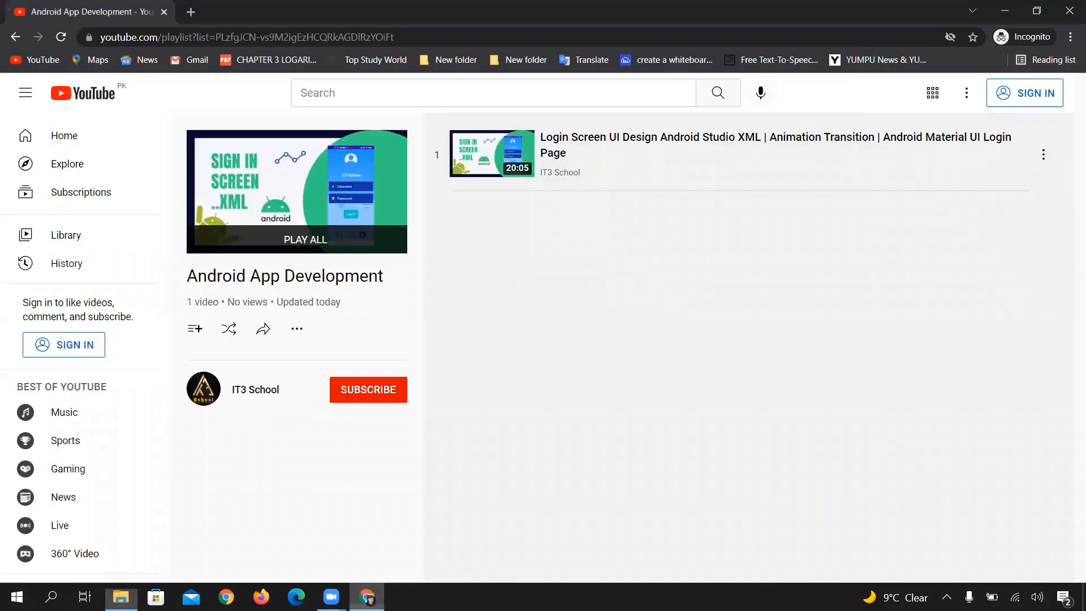
{"action": "left_click", "coordinate": [191, 12]}
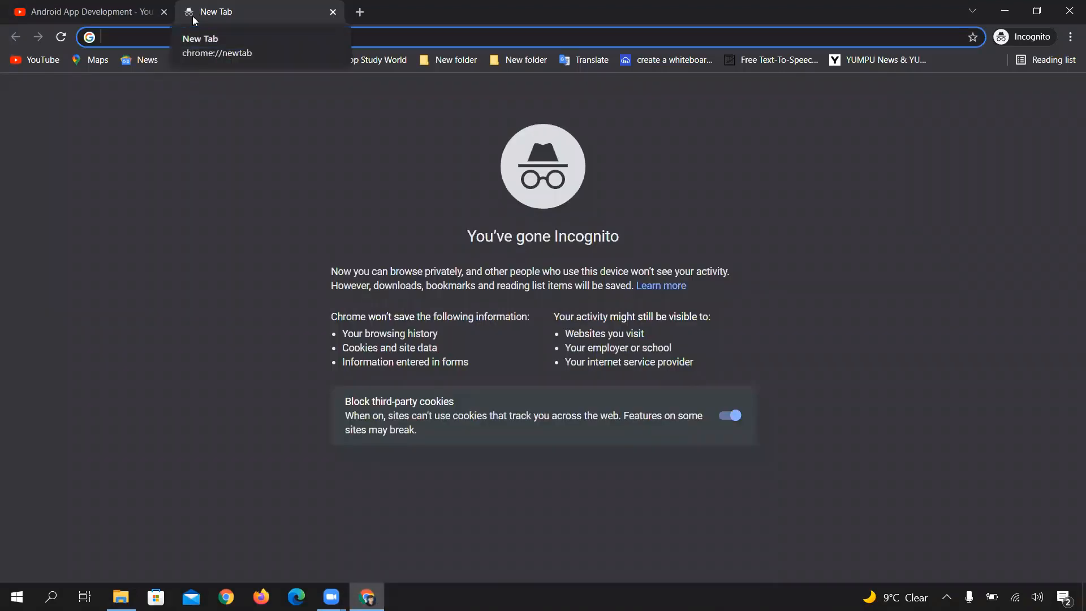
{"action": "type", "text": "android studio downlo"}
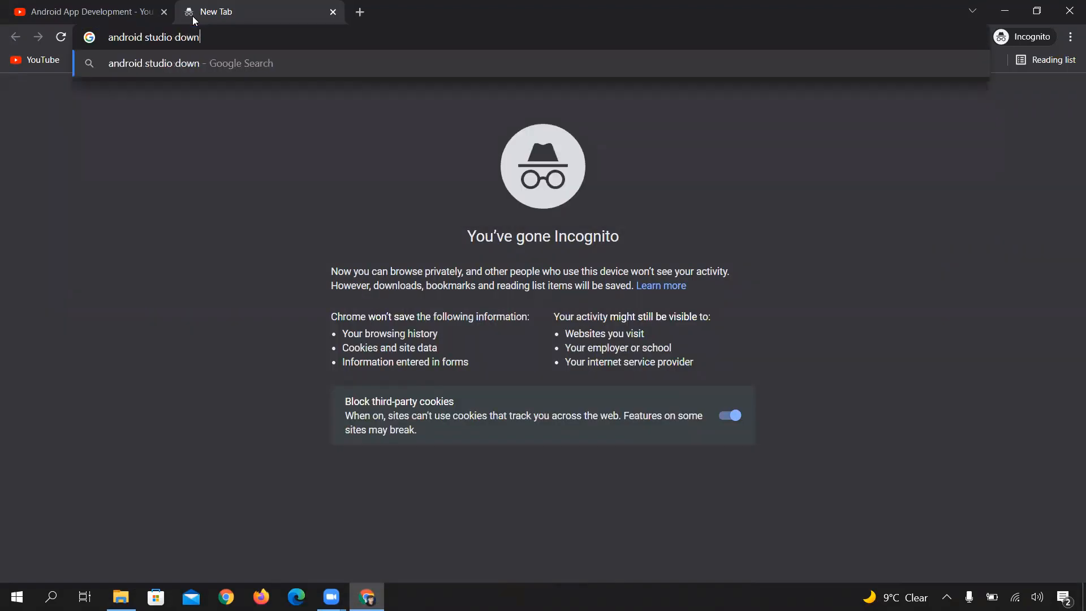
{"action": "type", "text": "d"}
{"action": "key", "text": "Return"}
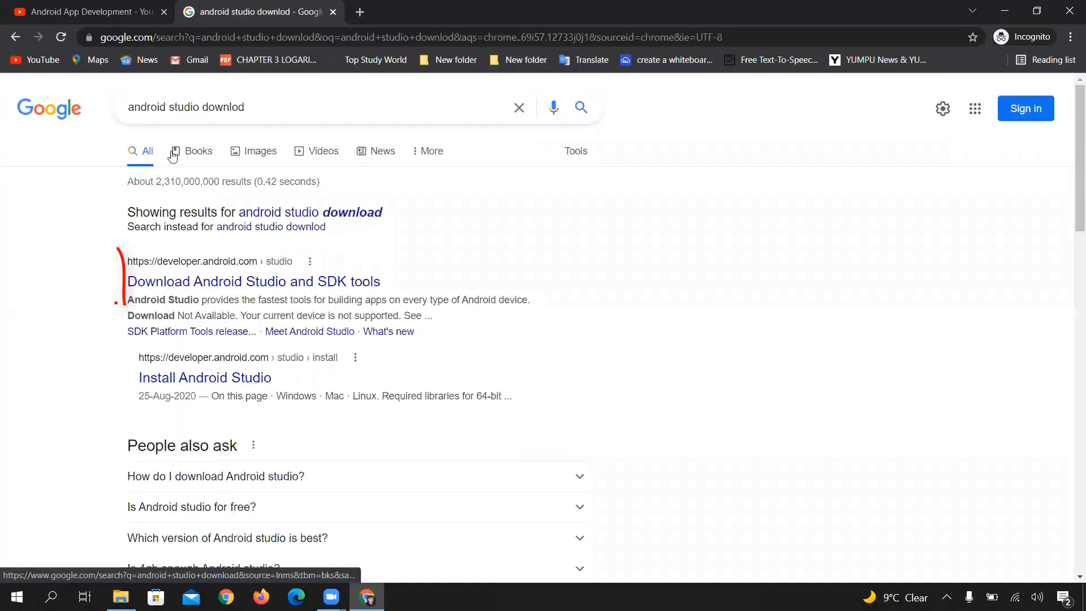
{"action": "left_click", "coordinate": [169, 287]}
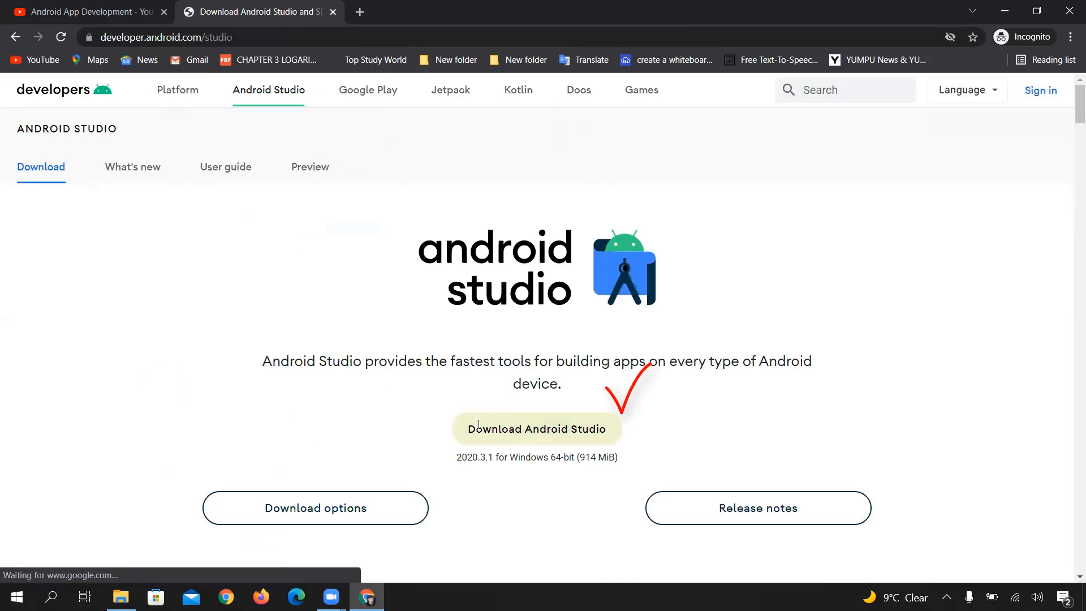
Open the Android Studio 2020.3.1 download terms and agree to the terms and conditions
{"action": "left_click", "coordinate": [479, 430]}
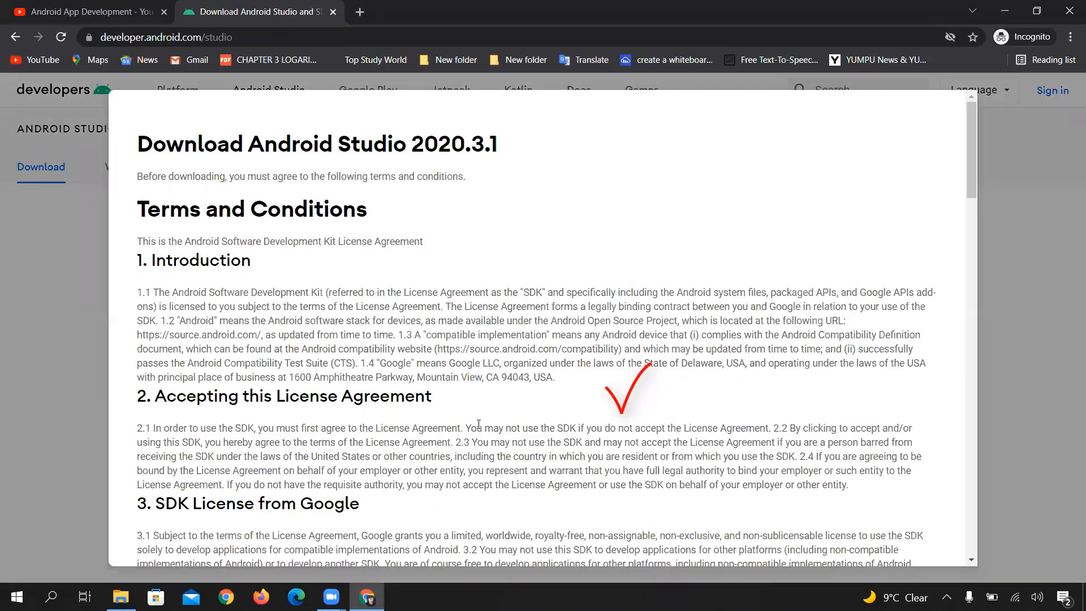
{"action": "scroll", "coordinate": [479, 425], "scroll_direction": "down", "scroll_amount": 20}
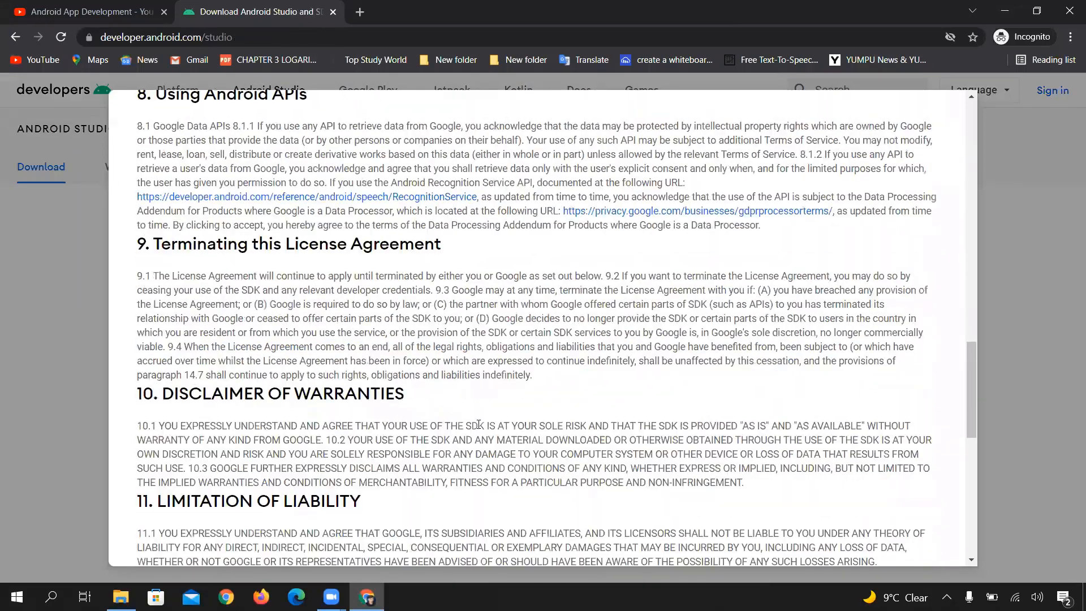
{"action": "scroll", "coordinate": [479, 424], "scroll_direction": "down", "scroll_amount": 10}
{"action": "left_click", "coordinate": [143, 443]}
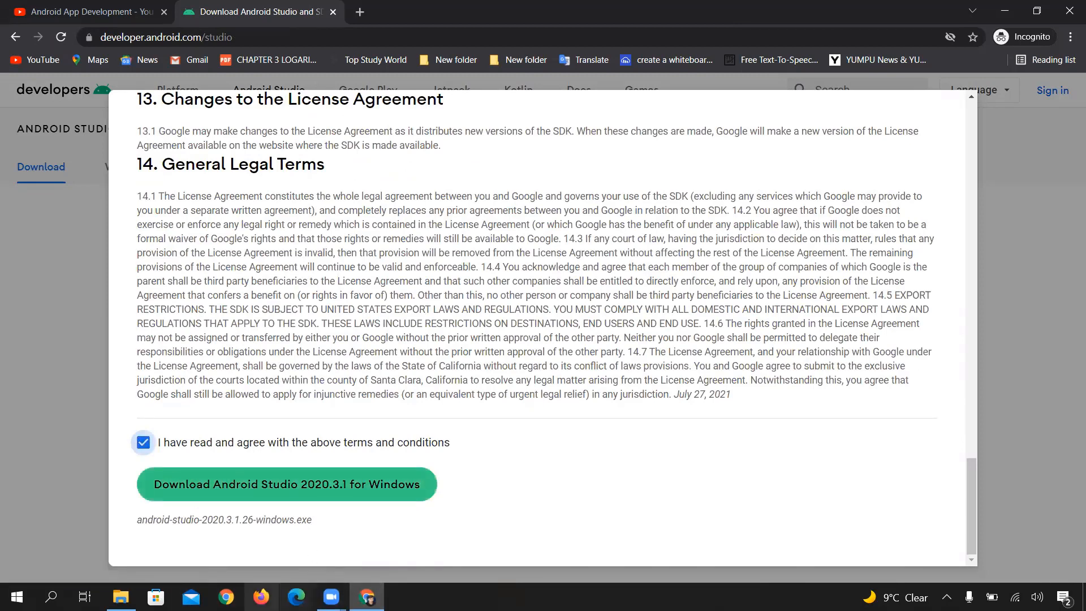
Switch to File Explorer and launch the android-studio-2020.3.1.25-windows installer from the Flutter Environment folder
{"action": "left_click", "coordinate": [120, 597]}
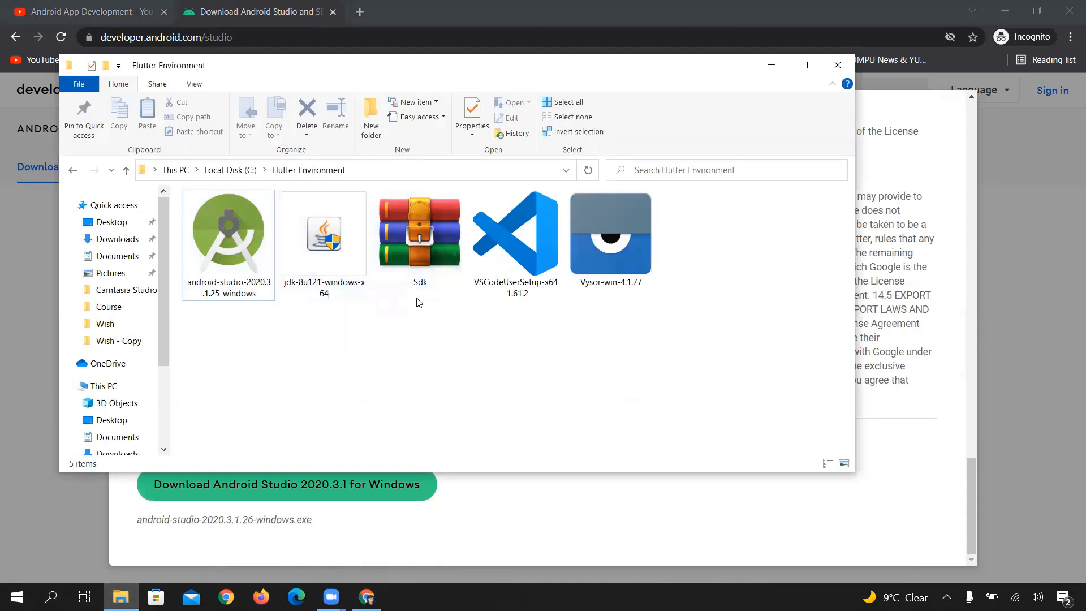
{"action": "left_click_drag", "start_coordinate": [419, 303], "coordinate": [344, 257]}
{"action": "left_click", "coordinate": [394, 336]}
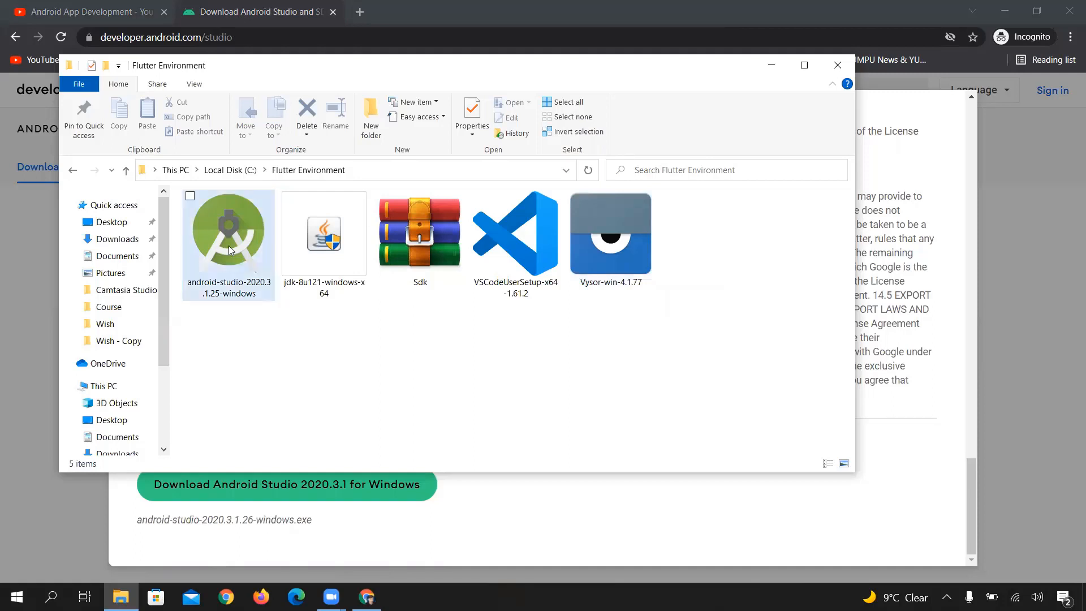
{"action": "mouse_move", "coordinate": [229, 247]}
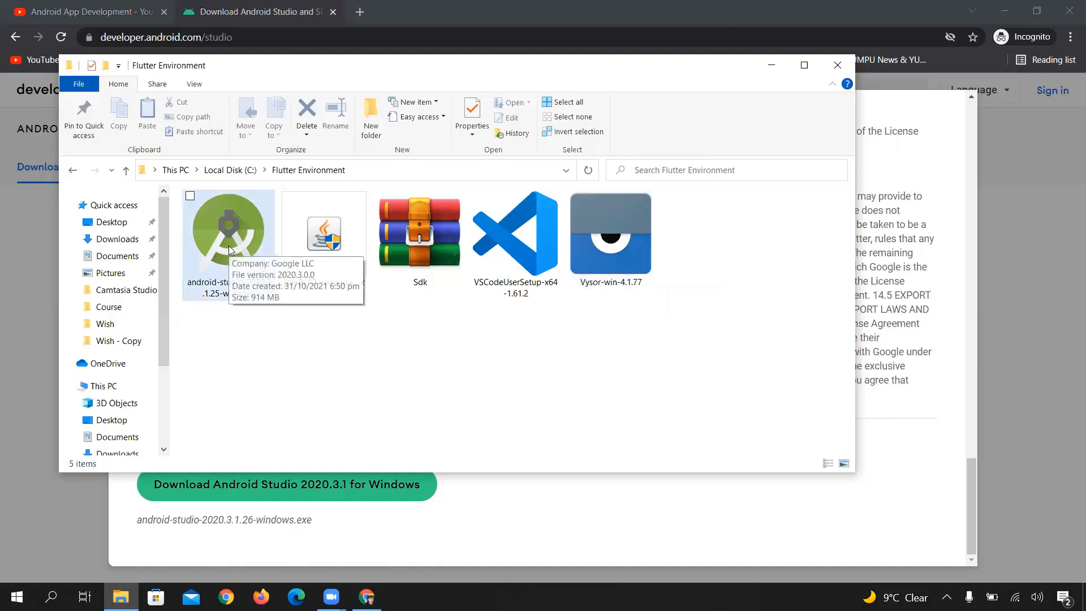
{"action": "double_click", "coordinate": [229, 248]}
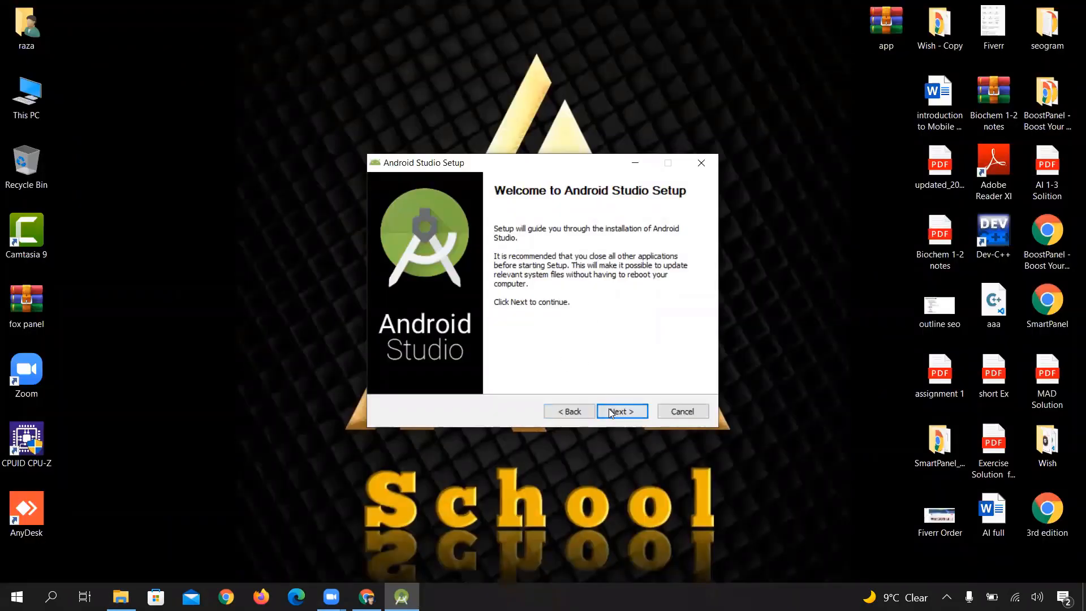
Start installing Android Studio in C:\Program Files\Android\Android Studio, keeping the default components and the Android Studio Start Menu folder
{"action": "left_click", "coordinate": [610, 413]}
{"action": "left_click", "coordinate": [610, 412]}
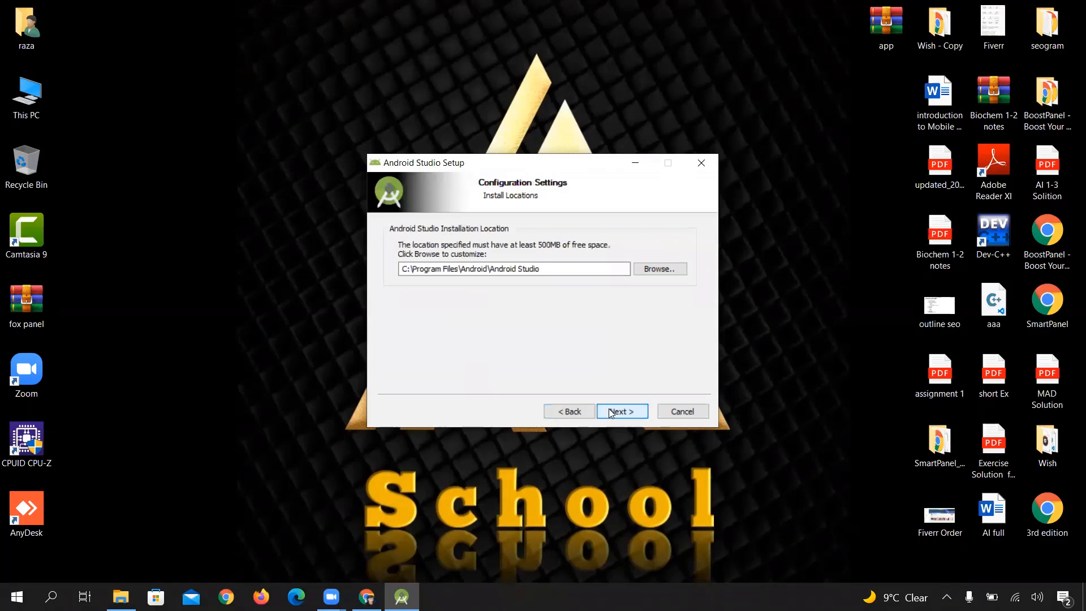
{"action": "left_click", "coordinate": [610, 410]}
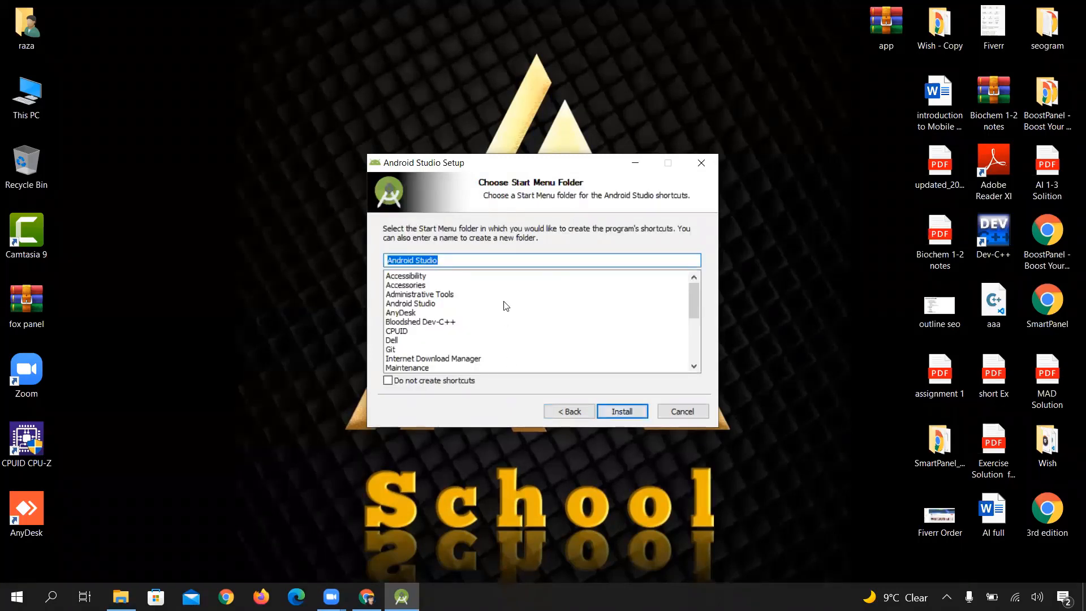
{"action": "left_click", "coordinate": [633, 410]}
{"action": "left_click", "coordinate": [443, 265]}
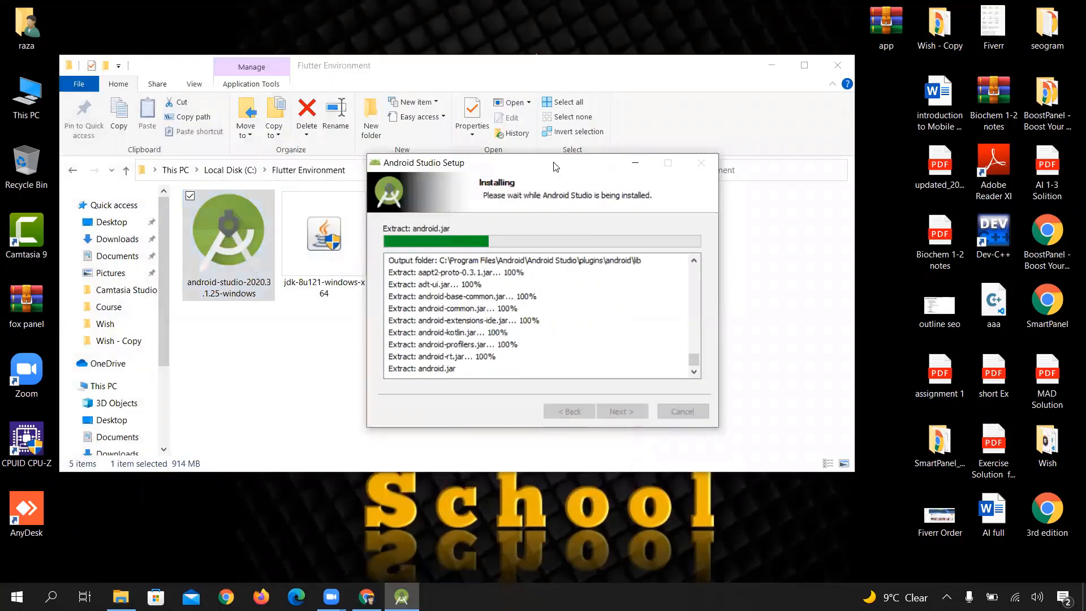
Move the setup window aside and finish the Android Studio setup with Start Android Studio enabled
{"action": "left_click_drag", "start_coordinate": [559, 165], "coordinate": [814, 112]}
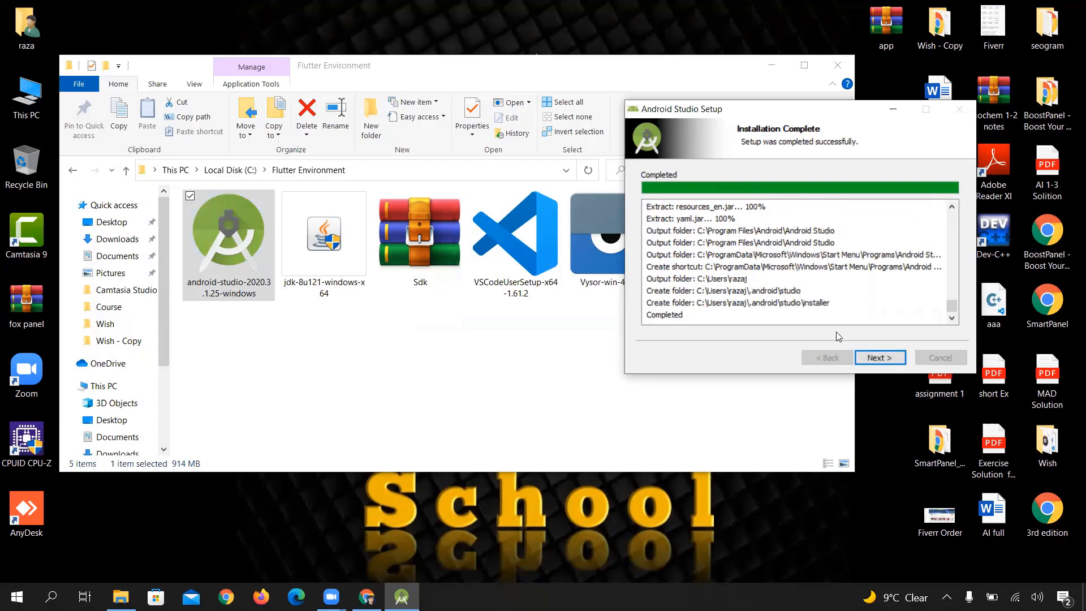
{"action": "left_click", "coordinate": [880, 357]}
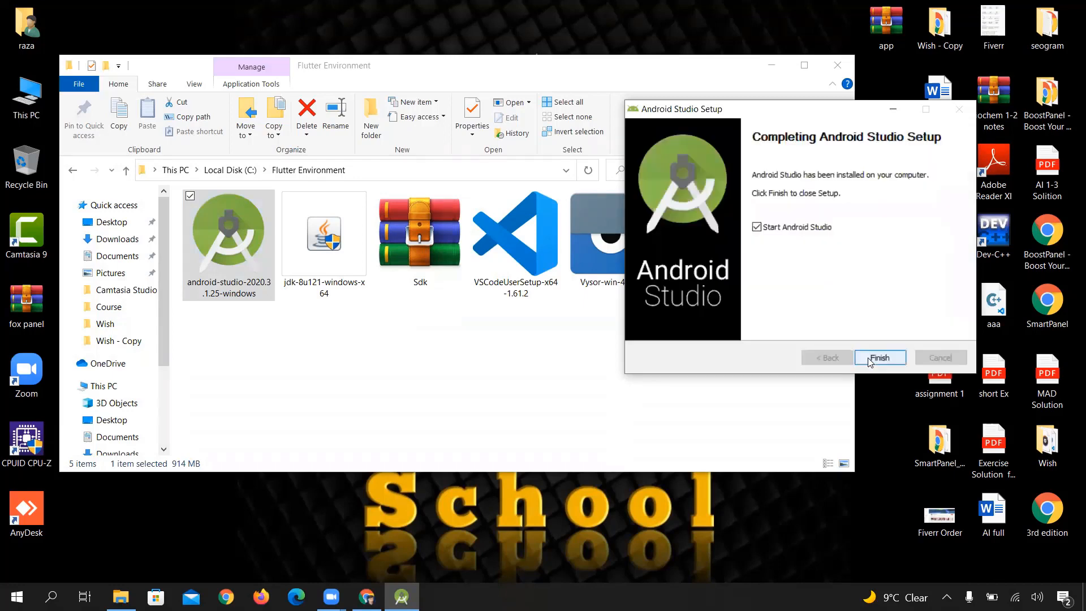
{"action": "left_click", "coordinate": [879, 358]}
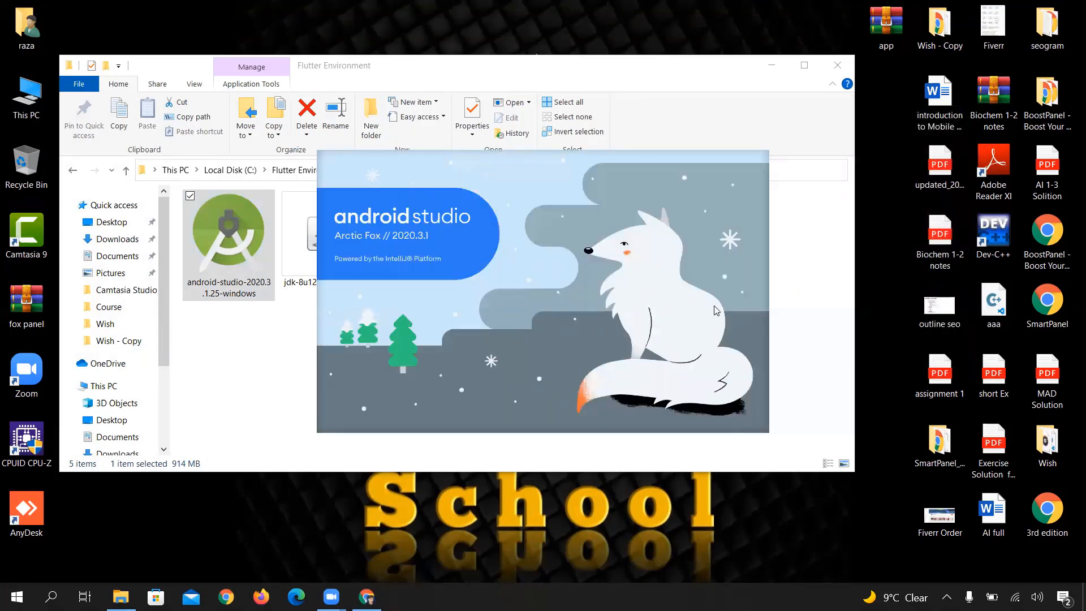
Install Java SE Development Kit 8 Update 121 from jdk-8u121-windows-x64 with default options, keeping C:\Program Files\Java\jre1.8.0_121 as the Java destination
{"action": "left_click", "coordinate": [278, 382]}
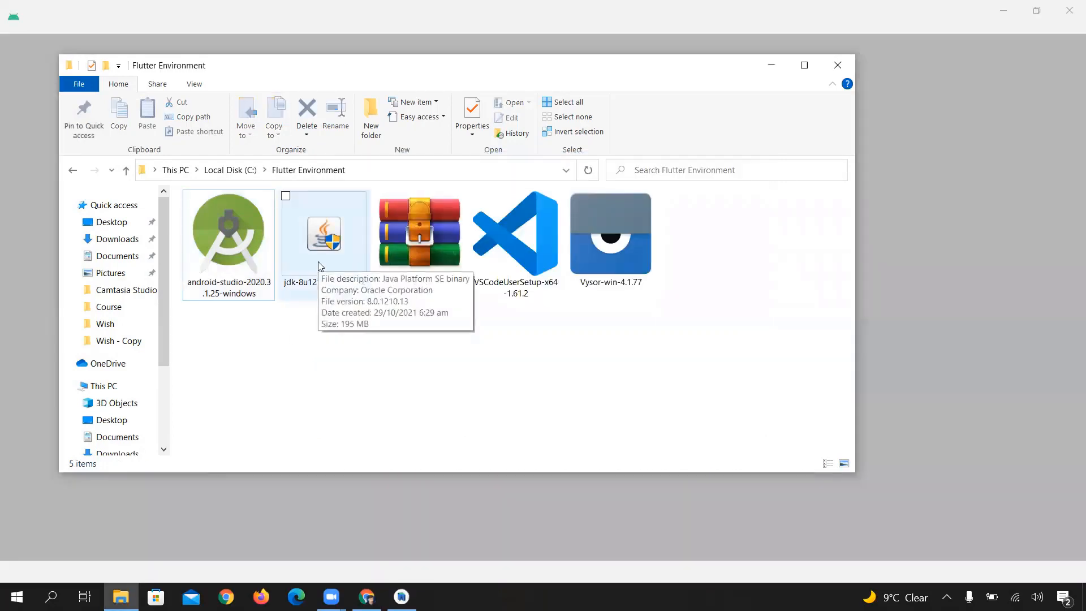
{"action": "double_click", "coordinate": [320, 266]}
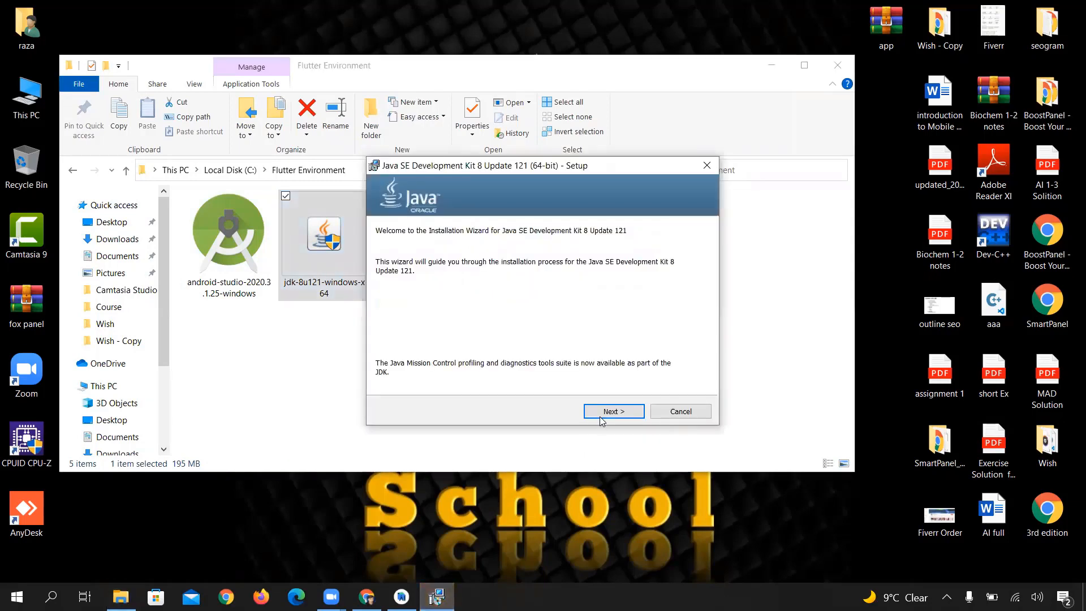
{"action": "left_click", "coordinate": [601, 413]}
{"action": "left_click", "coordinate": [601, 413]}
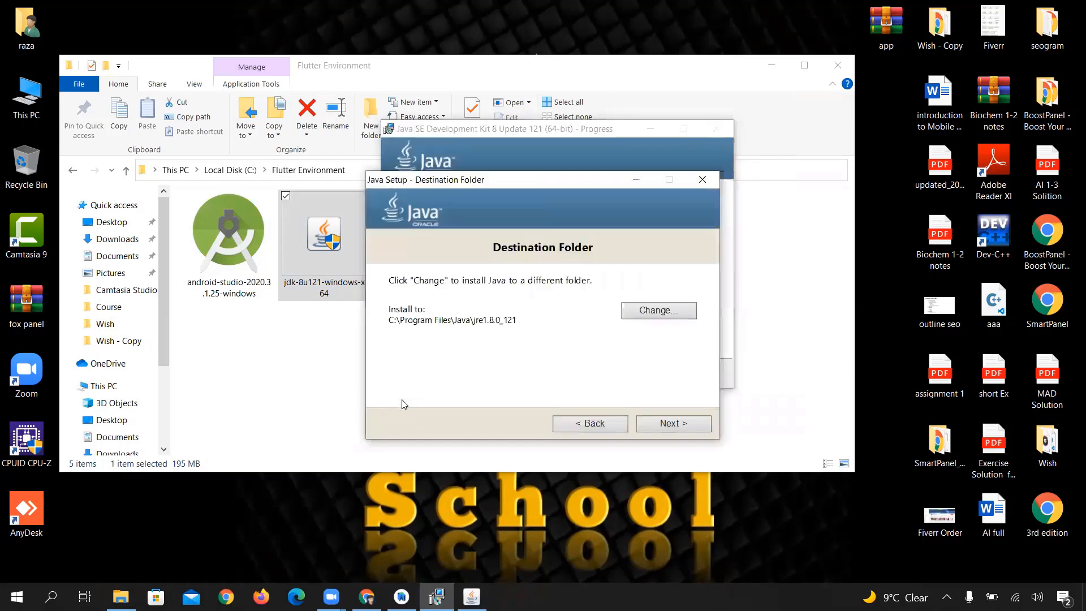
{"action": "left_click", "coordinate": [657, 424]}
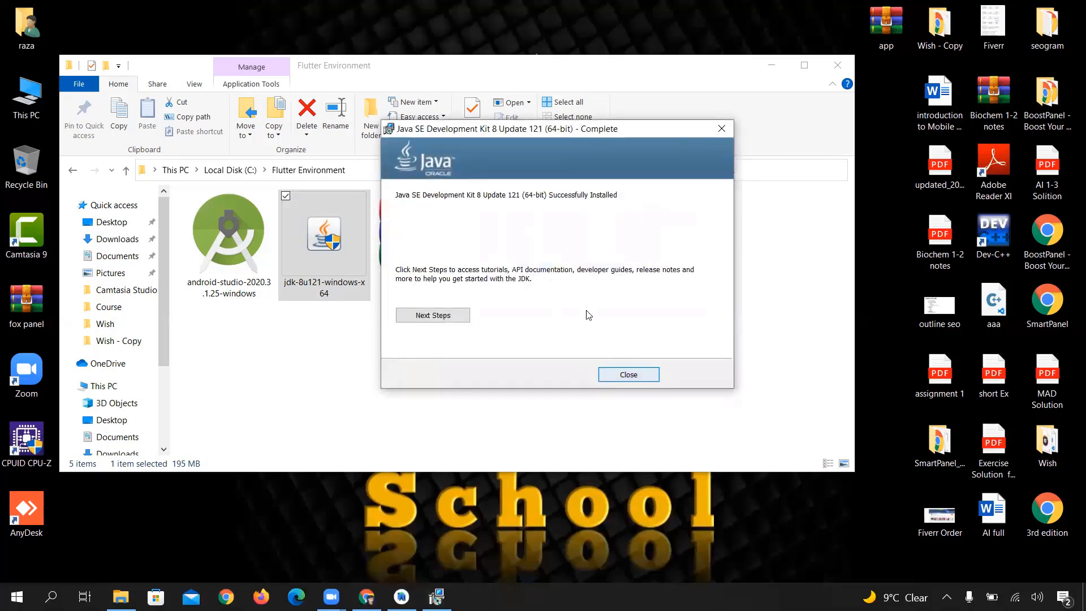
{"action": "left_click", "coordinate": [633, 374]}
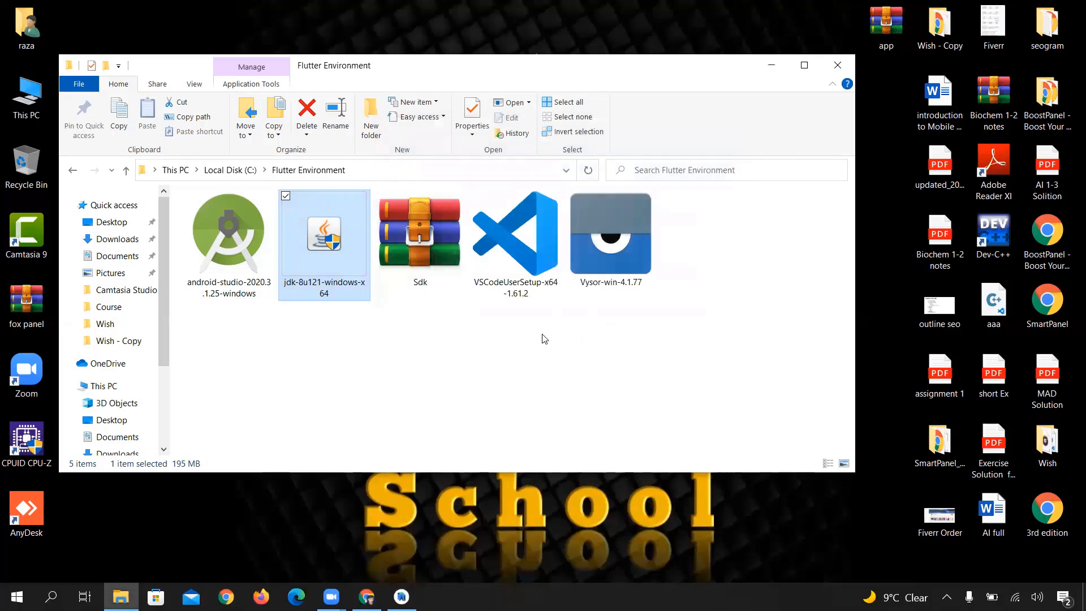
Copy the Sdk archive from the Flutter Environment folder
{"action": "left_click", "coordinate": [440, 232]}
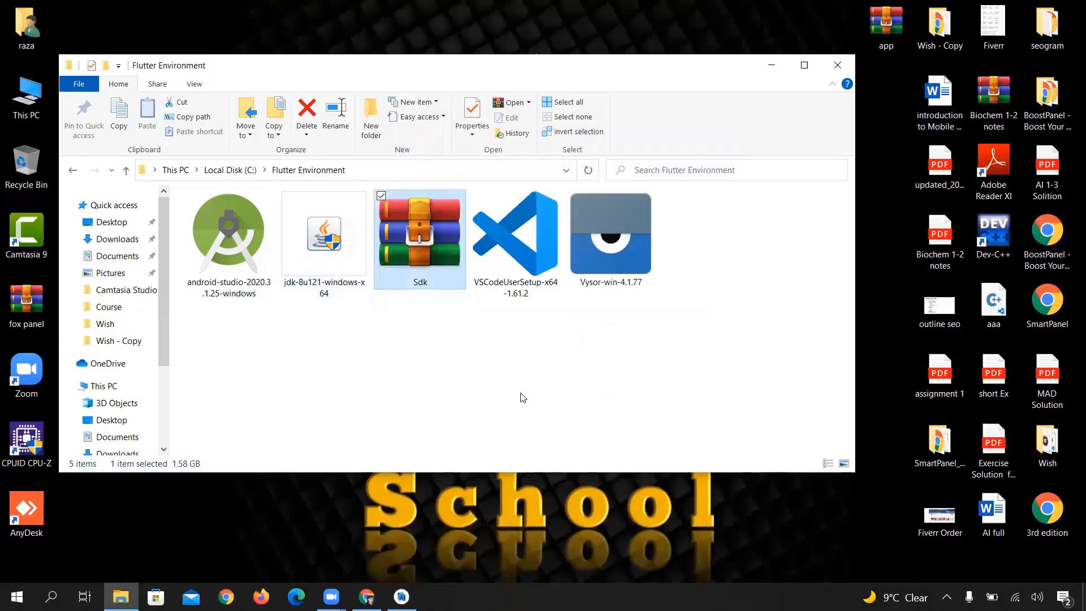
{"action": "right_click", "coordinate": [417, 246]}
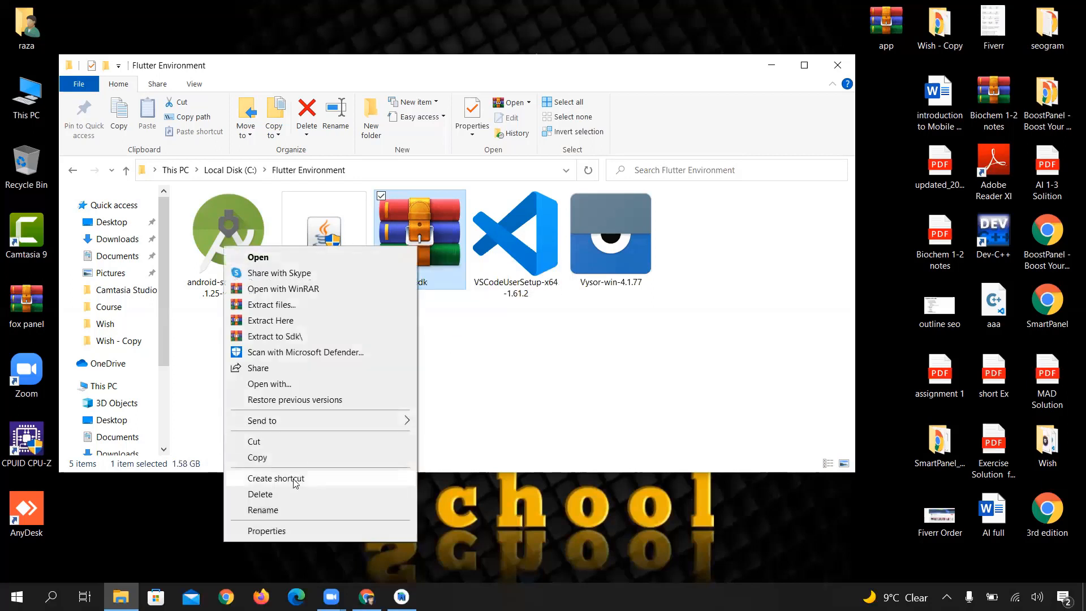
{"action": "left_click", "coordinate": [258, 458]}
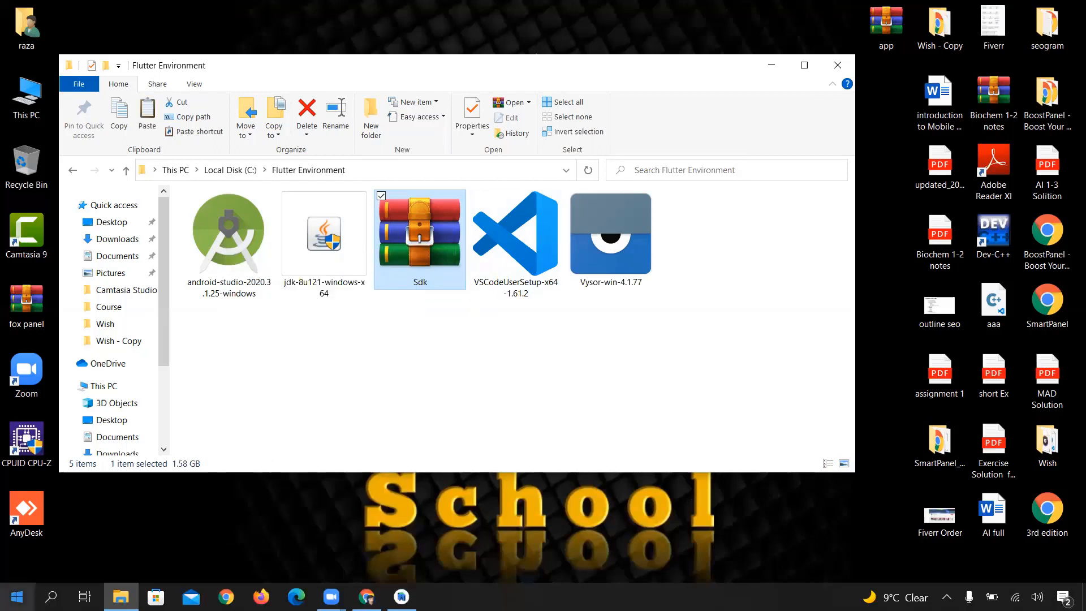
Open the appdata folder with the Run command and go into its Local folder
{"action": "left_click", "coordinate": [17, 597]}
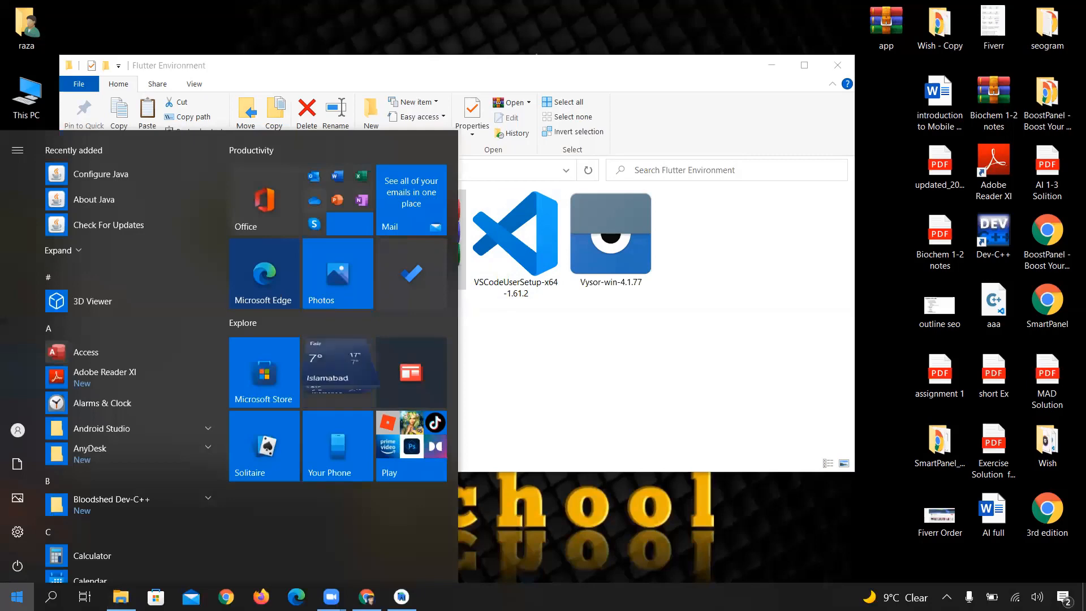
{"action": "type", "text": "ru"}
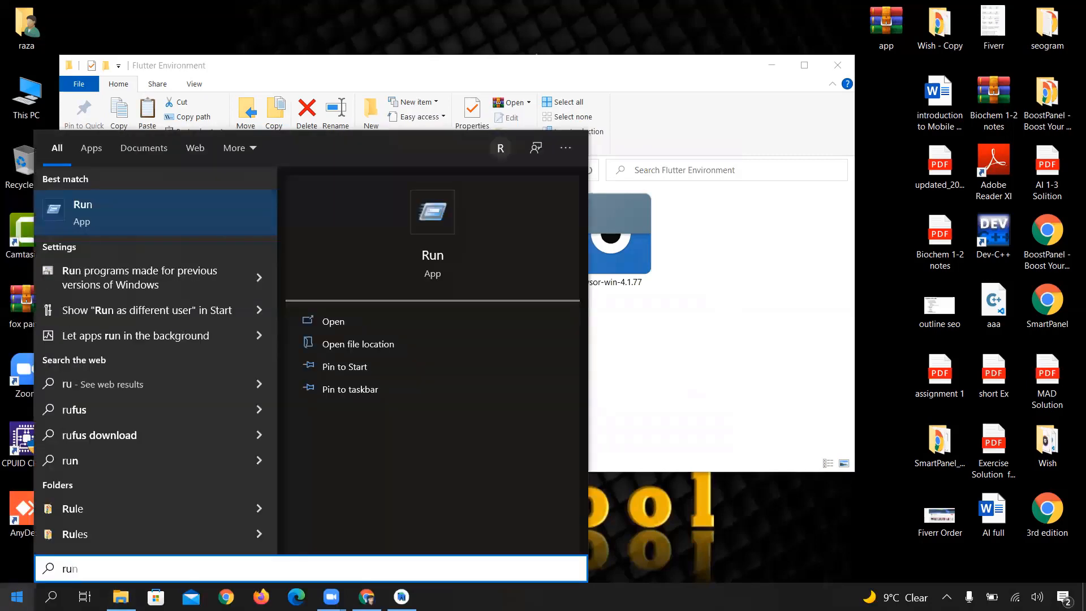
{"action": "key", "text": "Return"}
{"action": "key", "text": "BackSpace"}
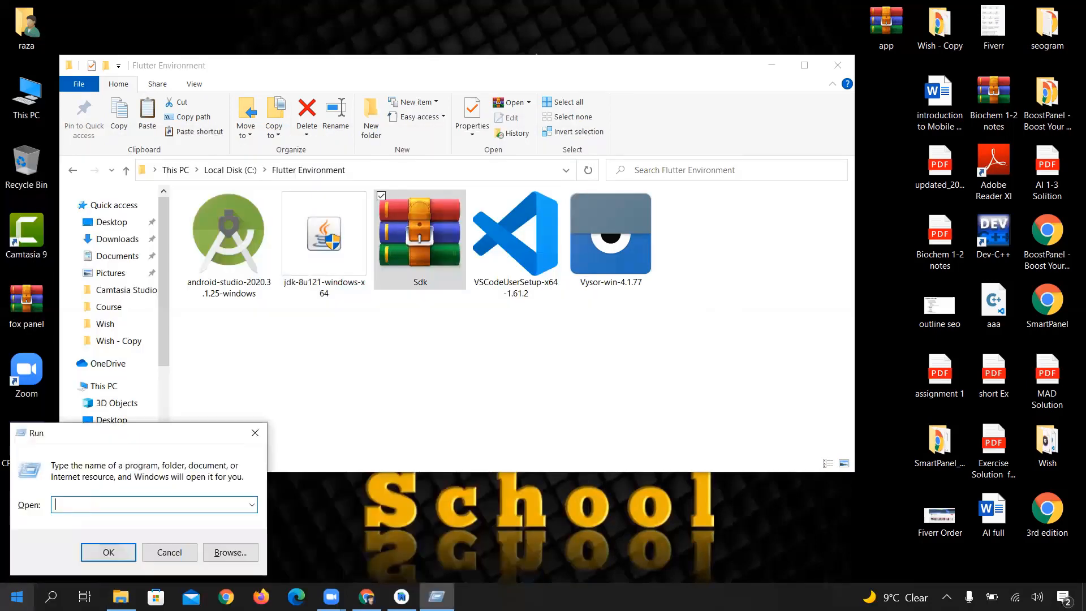
{"action": "type", "text": "ap"}
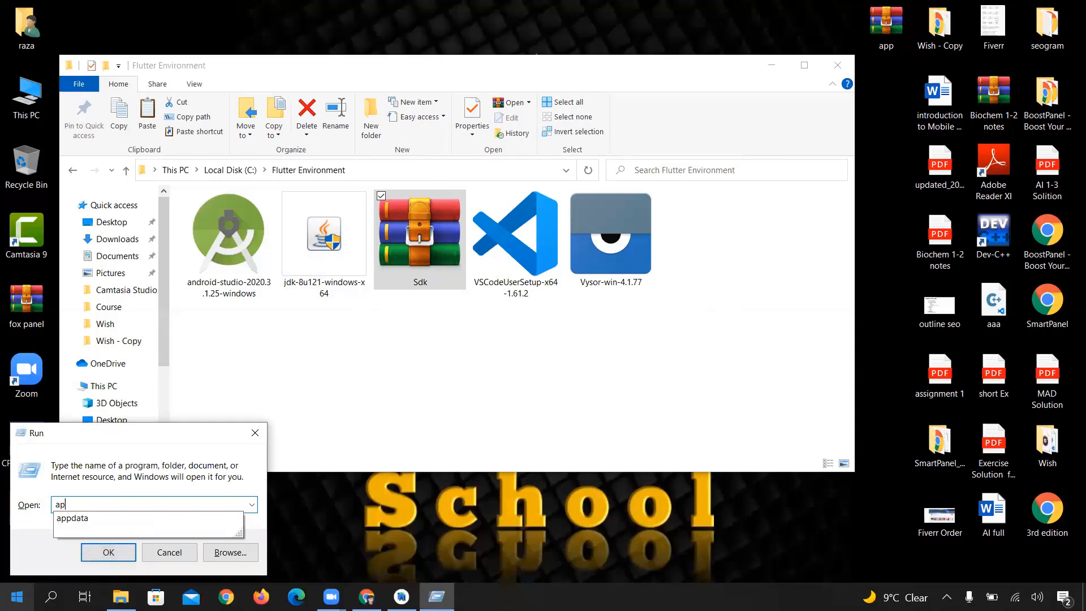
{"action": "type", "text": "pdata"}
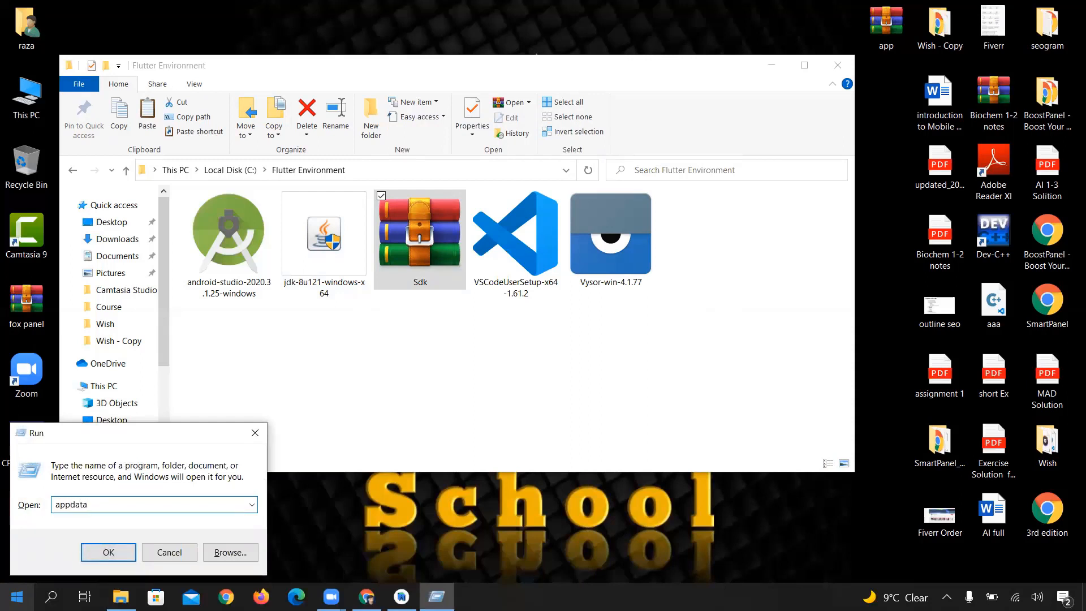
{"action": "key", "text": "Return"}
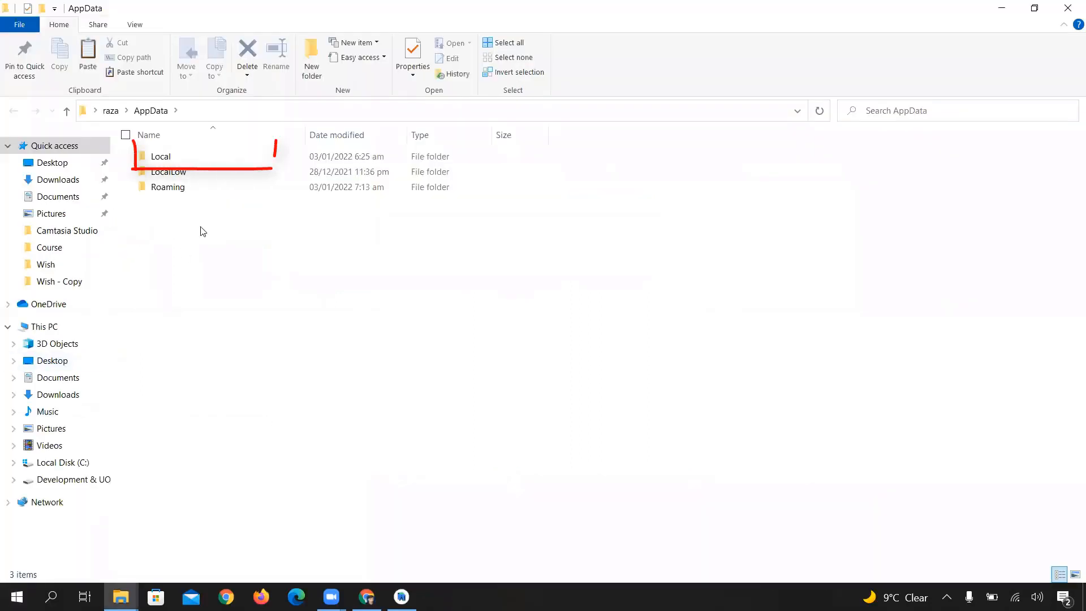
{"action": "double_click", "coordinate": [268, 159]}
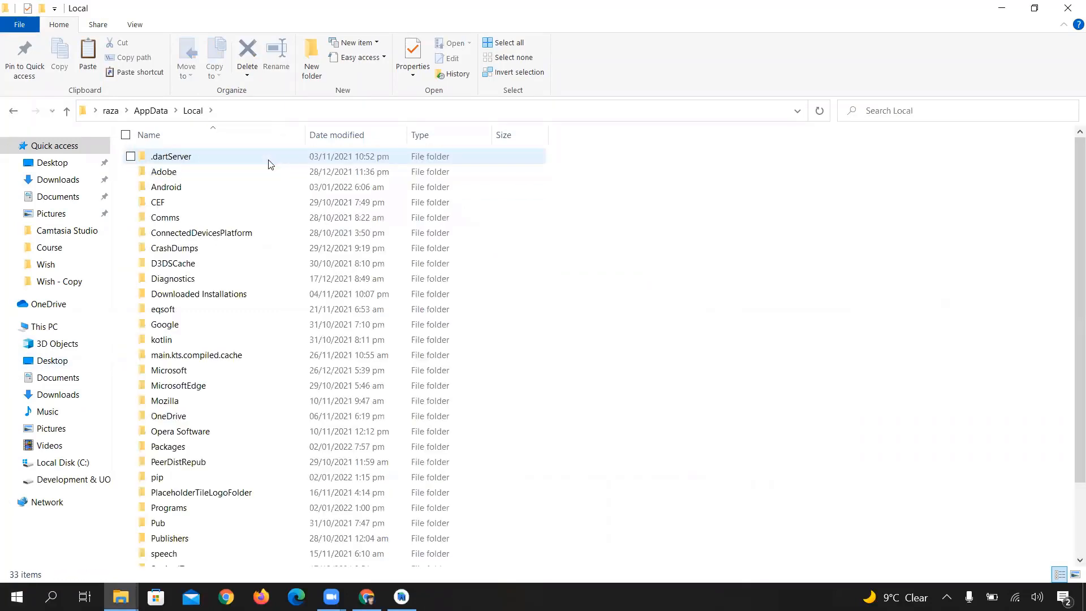
Check the contents of the Android folder inside Local and delete that folder
{"action": "double_click", "coordinate": [255, 189]}
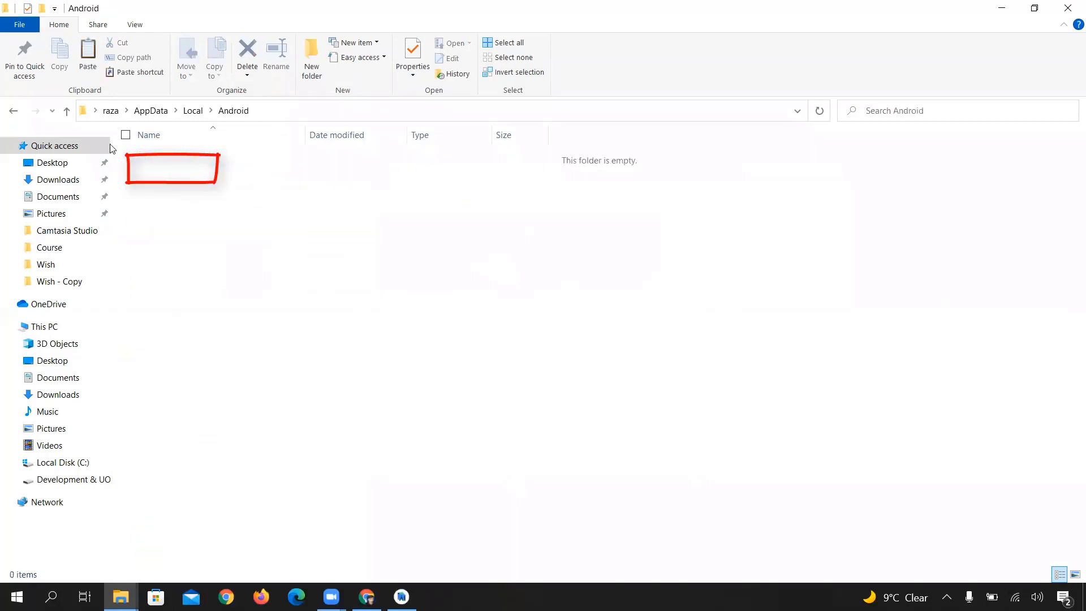
{"action": "left_click", "coordinate": [14, 110]}
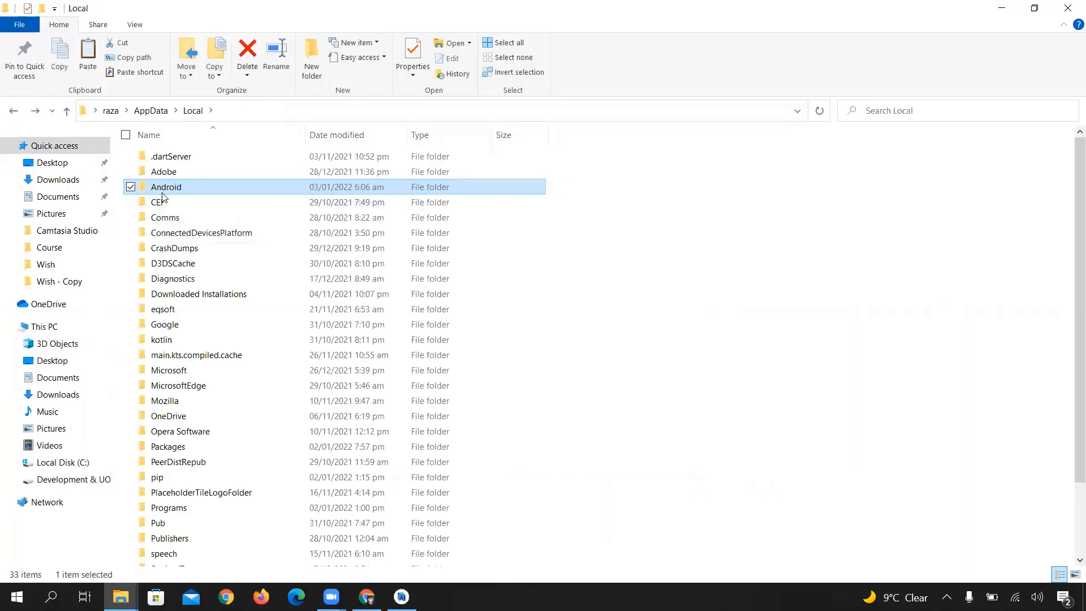
{"action": "double_click", "coordinate": [162, 190]}
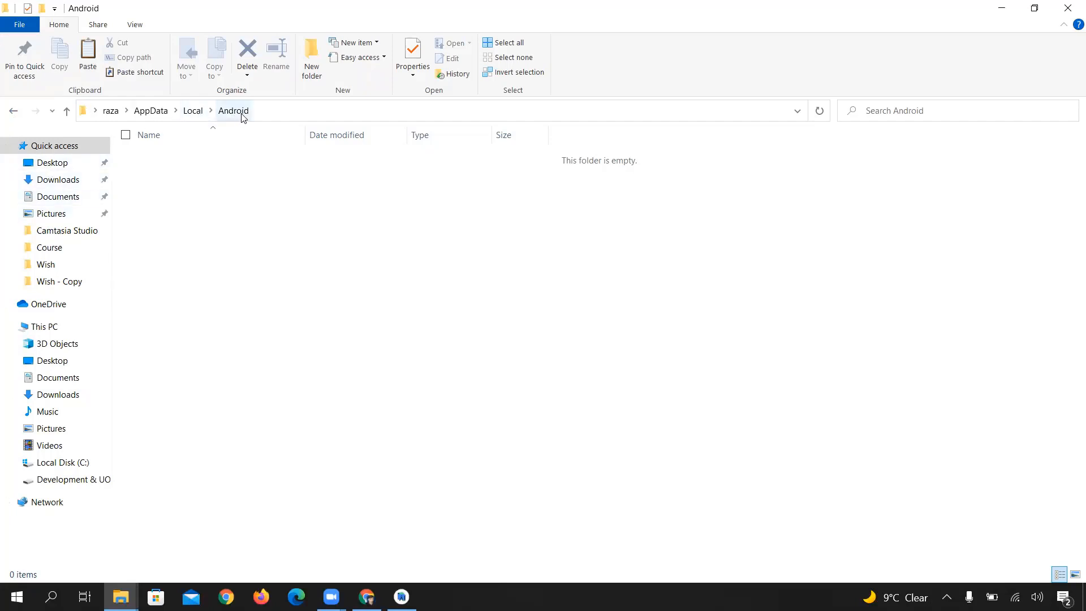
{"action": "left_click", "coordinate": [12, 111]}
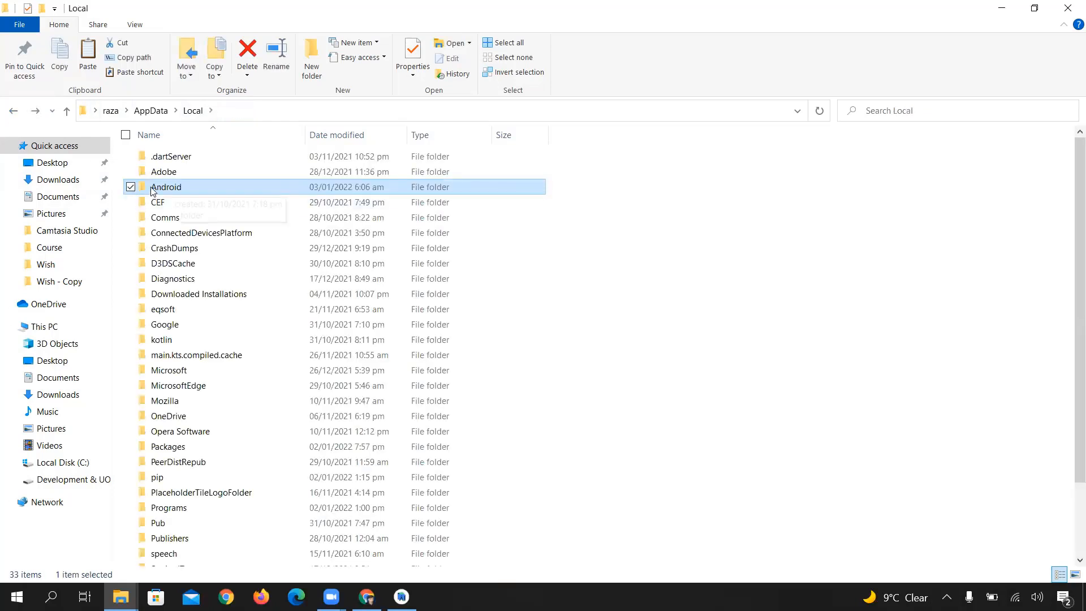
{"action": "key", "text": "Delete"}
Create a new folder named Android in the Local folder
{"action": "right_click", "coordinate": [719, 212]}
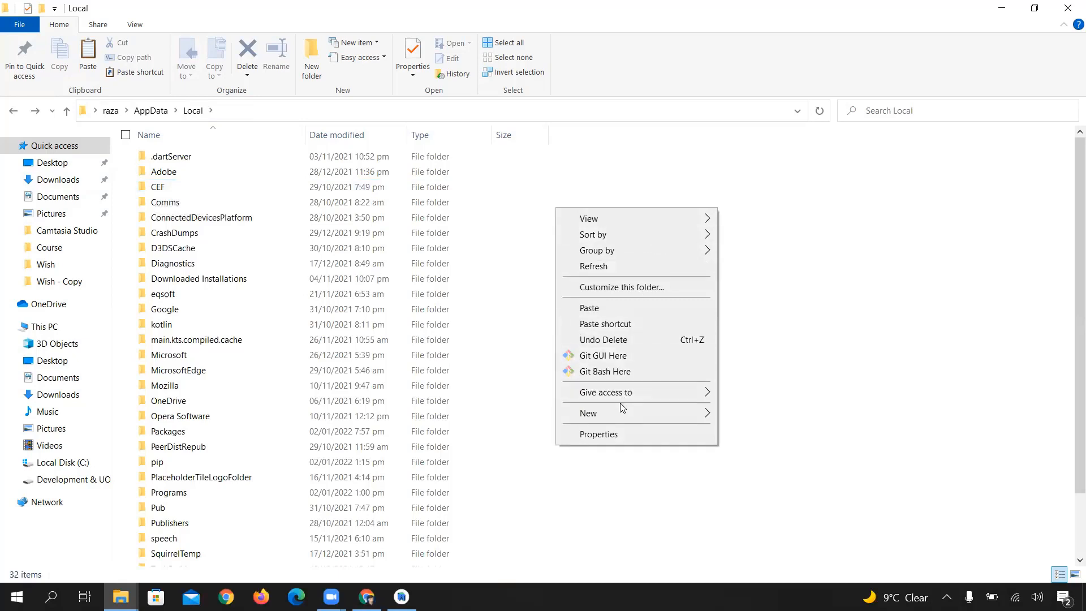
{"action": "mouse_move", "coordinate": [622, 413]}
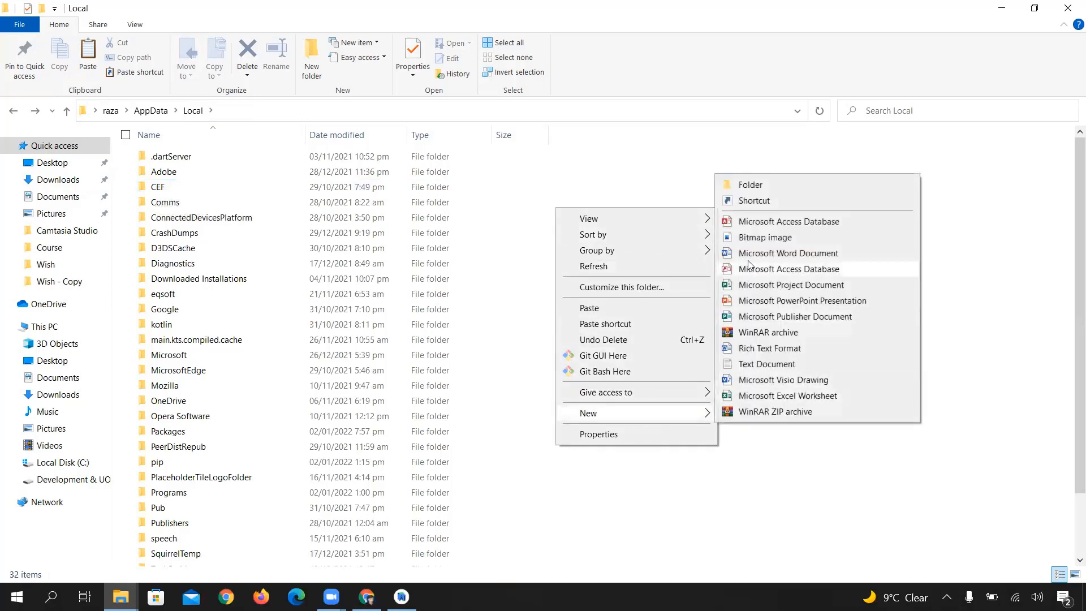
{"action": "left_click", "coordinate": [750, 185]}
{"action": "type", "text": "A"}
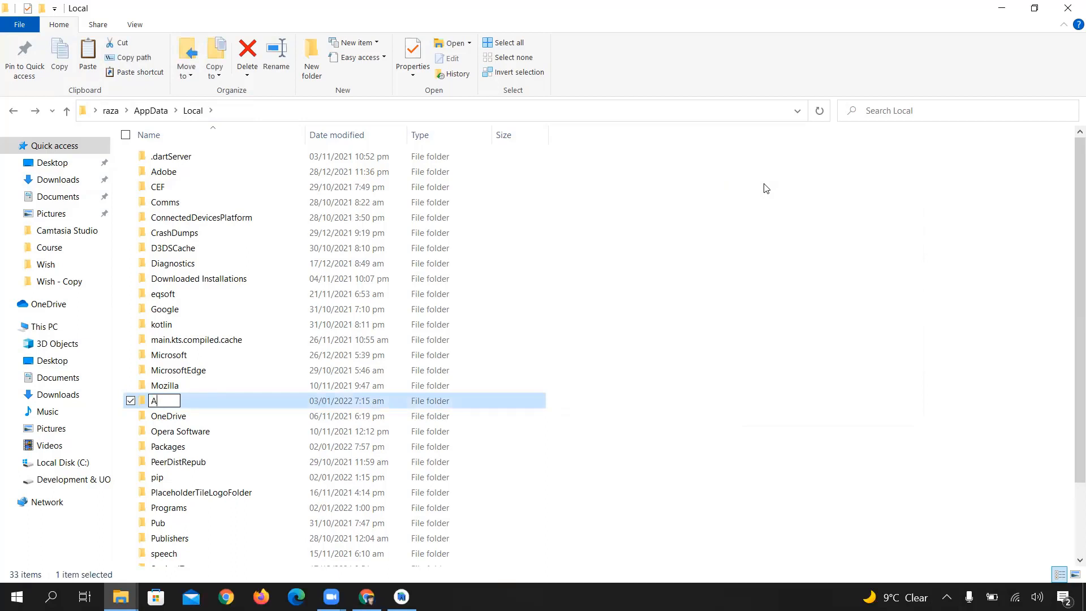
{"action": "type", "text": "ndroid"}
{"action": "left_click", "coordinate": [766, 189]}
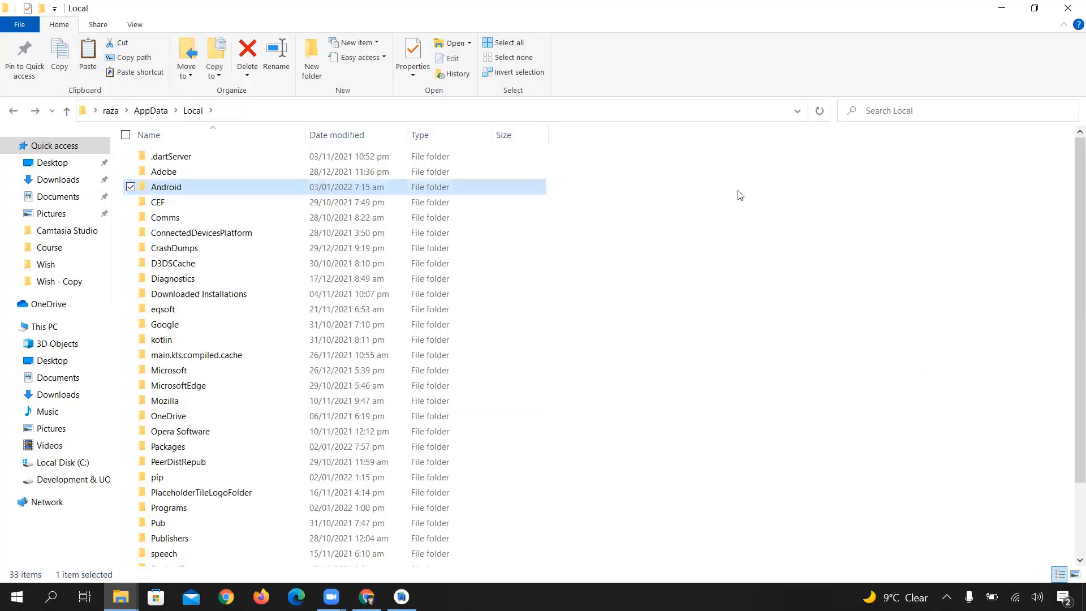
Paste the copied Sdk archive into the new Android folder, moving the copy progress window aside
{"action": "double_click", "coordinate": [262, 187]}
{"action": "right_click", "coordinate": [303, 228]}
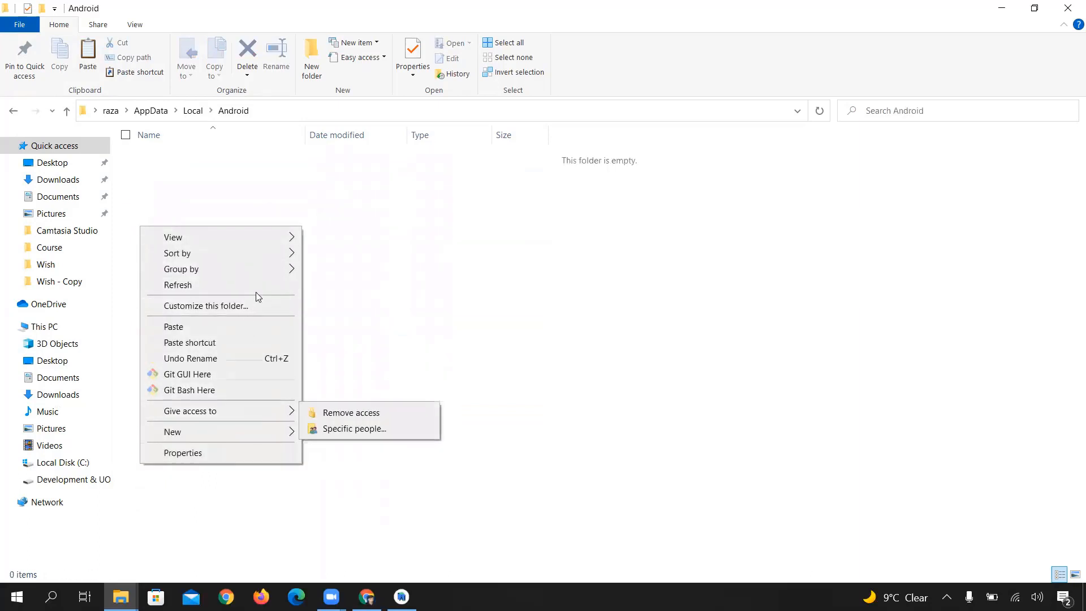
{"action": "left_click", "coordinate": [262, 325]}
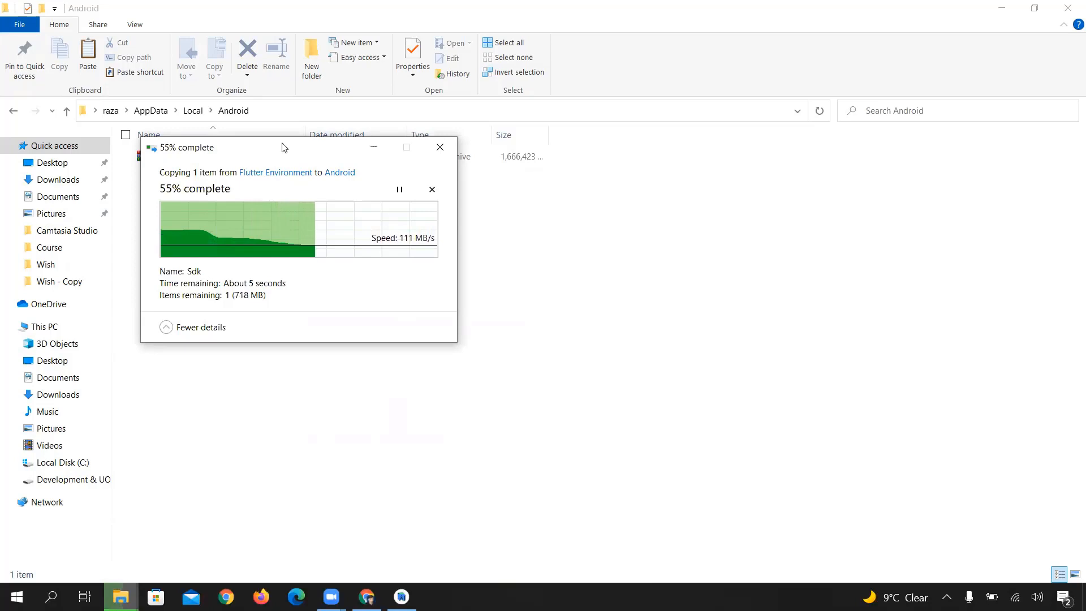
{"action": "left_click_drag", "start_coordinate": [284, 147], "coordinate": [572, 247]}
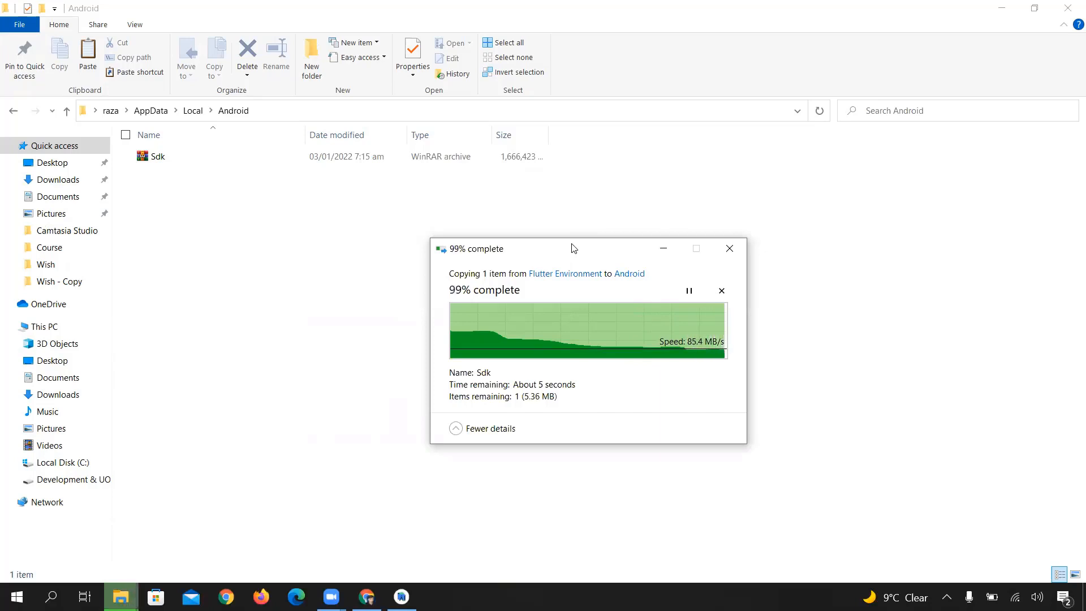
{"action": "right_click", "coordinate": [230, 237]}
{"action": "left_click", "coordinate": [311, 294]}
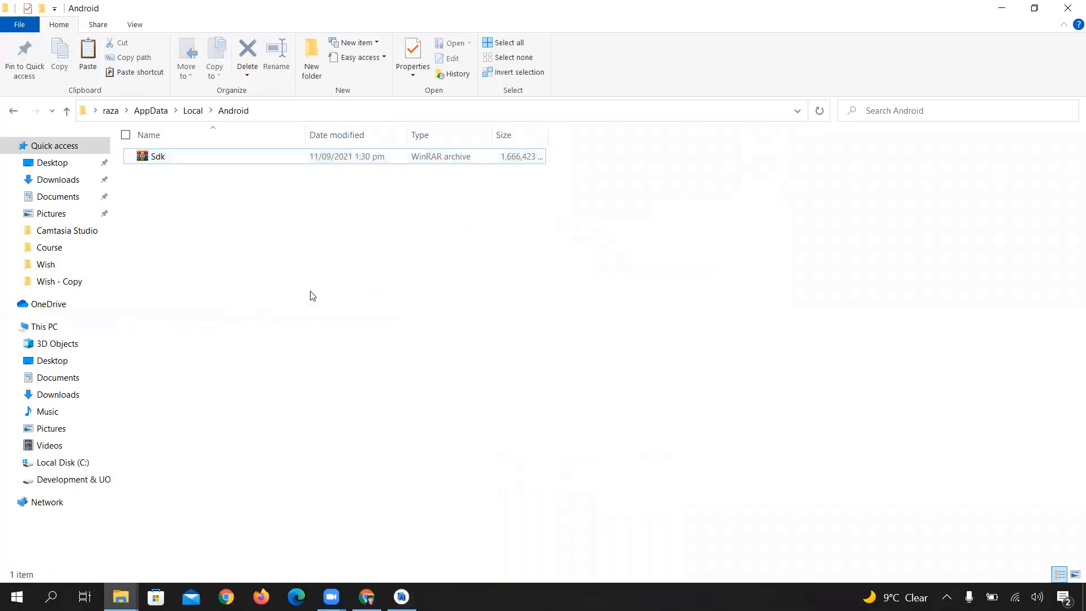
Extract the Sdk archive into AppData\Local\Android\Sdk, keeping the default options Extract and replace files and Ask before overwrite
{"action": "left_click", "coordinate": [158, 161]}
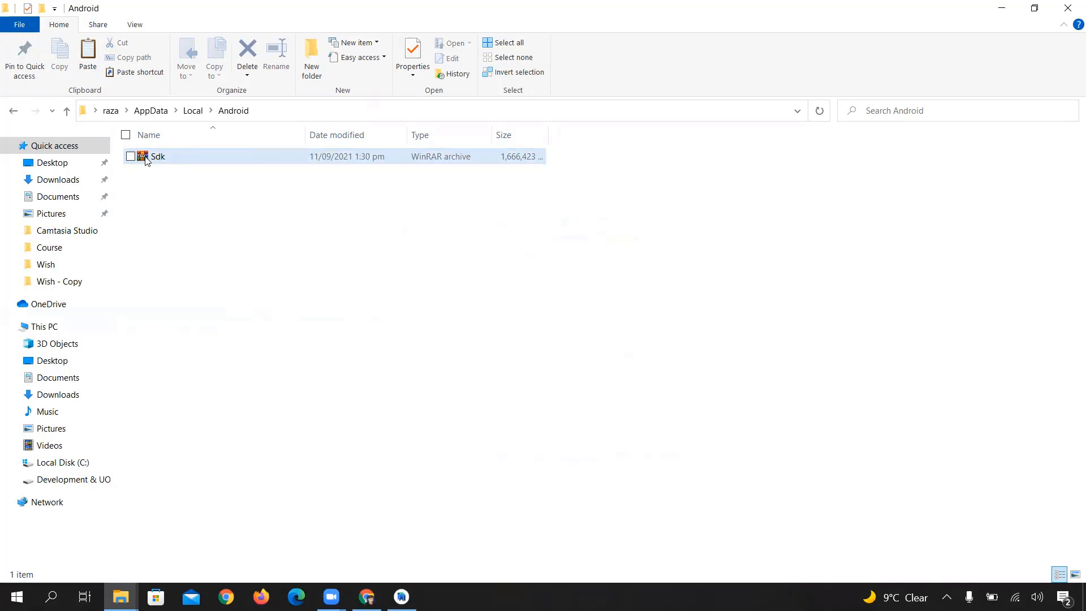
{"action": "right_click", "coordinate": [145, 160]}
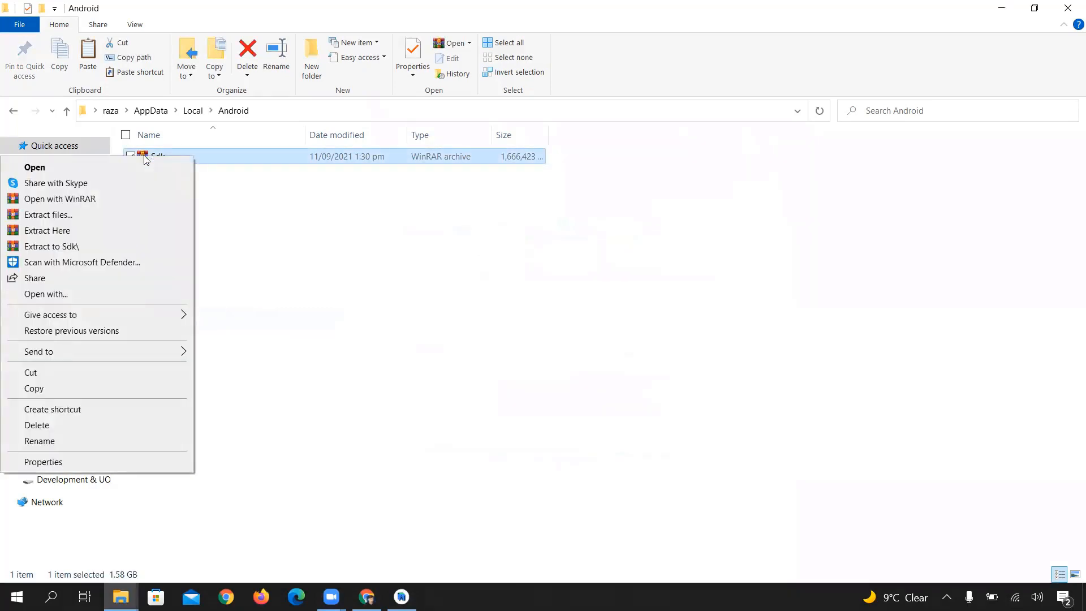
{"action": "left_click", "coordinate": [111, 215]}
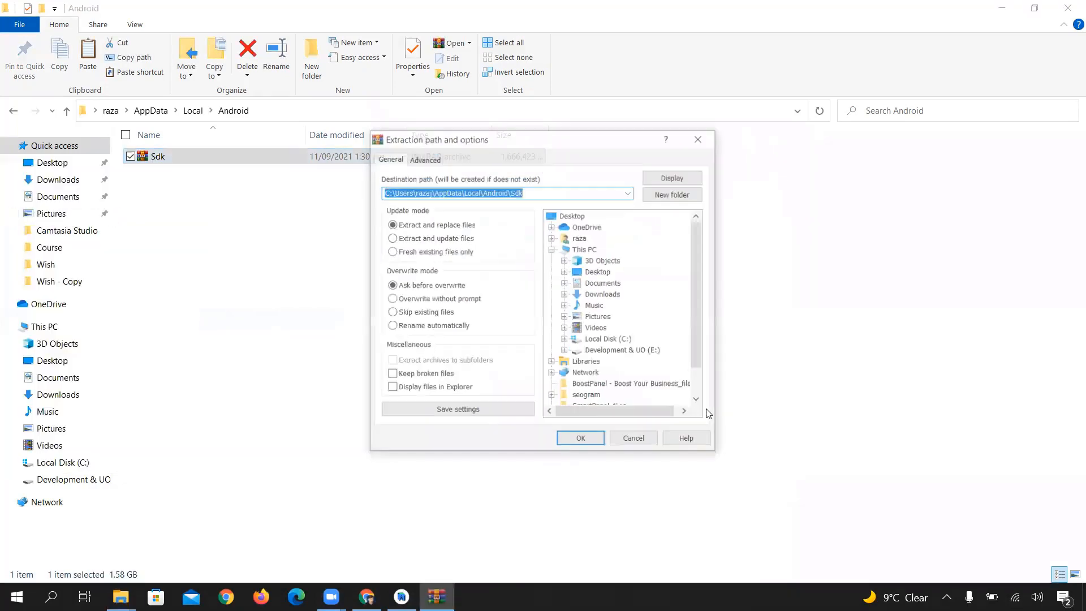
{"action": "left_click", "coordinate": [581, 439]}
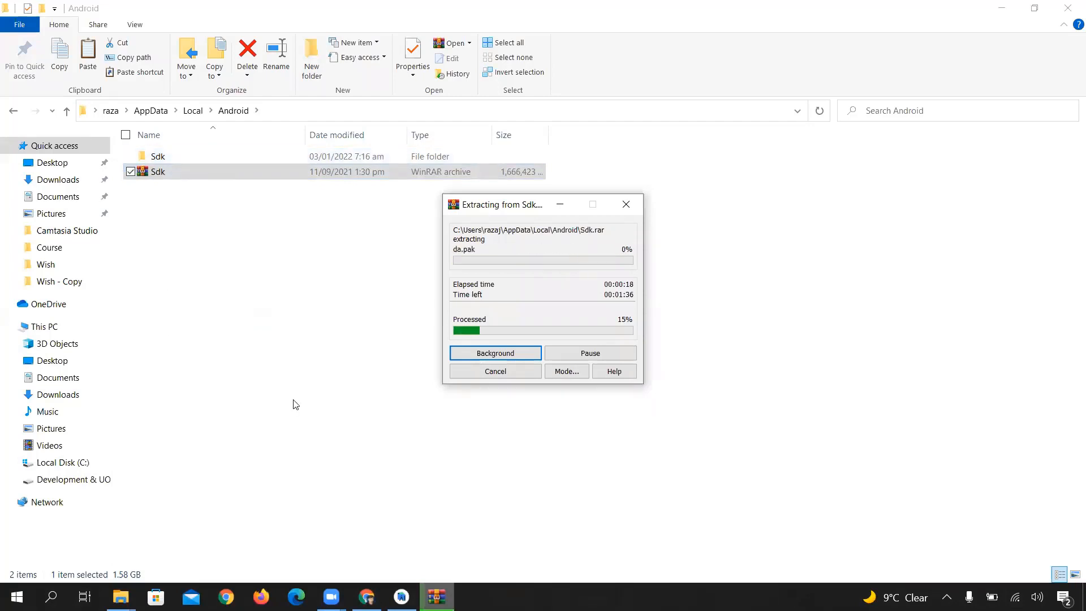
{"action": "mouse_move", "coordinate": [331, 597]}
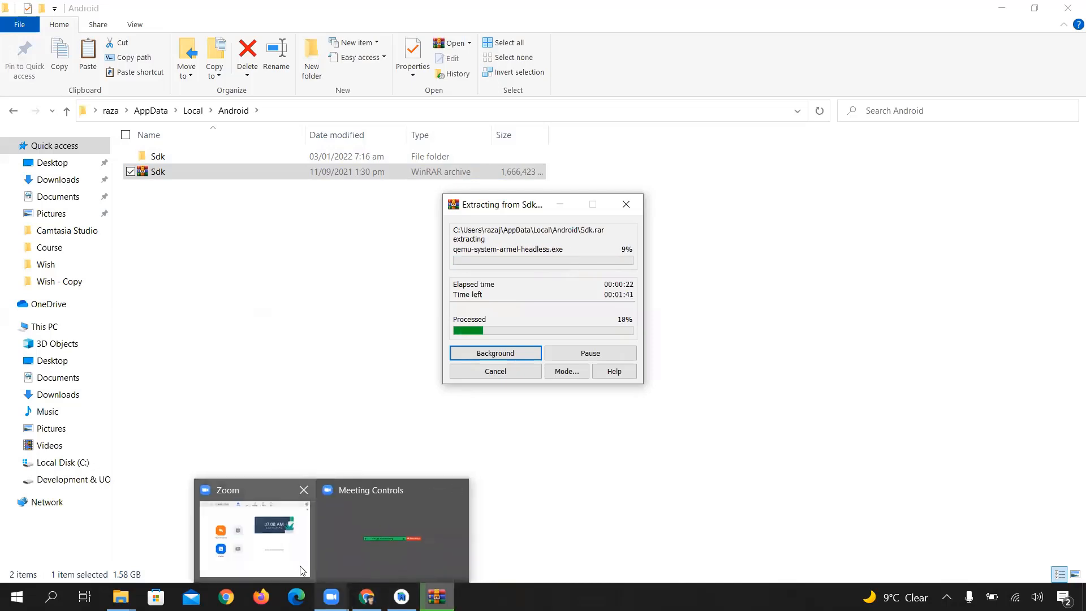
{"action": "left_click", "coordinate": [347, 546]}
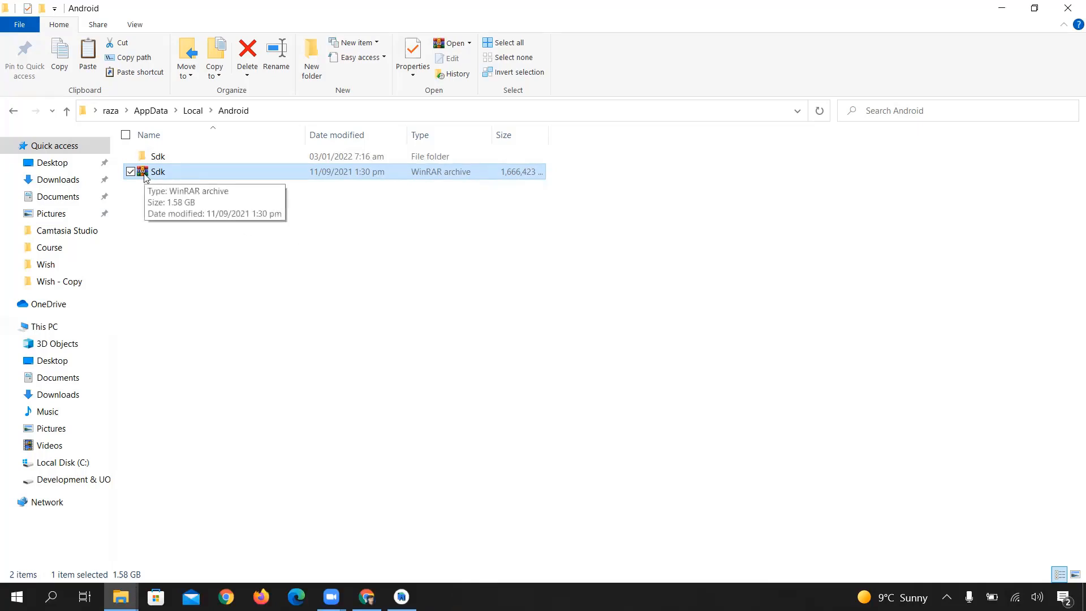
Delete the Sdk WinRAR archive from the Android folder and close the folder window
{"action": "right_click", "coordinate": [143, 176]}
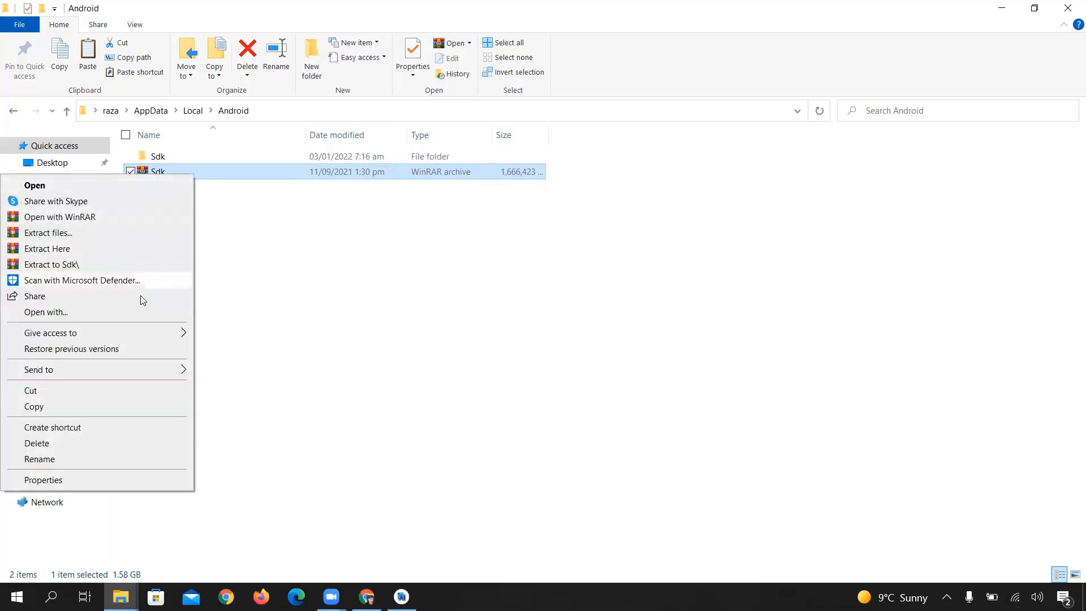
{"action": "mouse_move", "coordinate": [126, 330]}
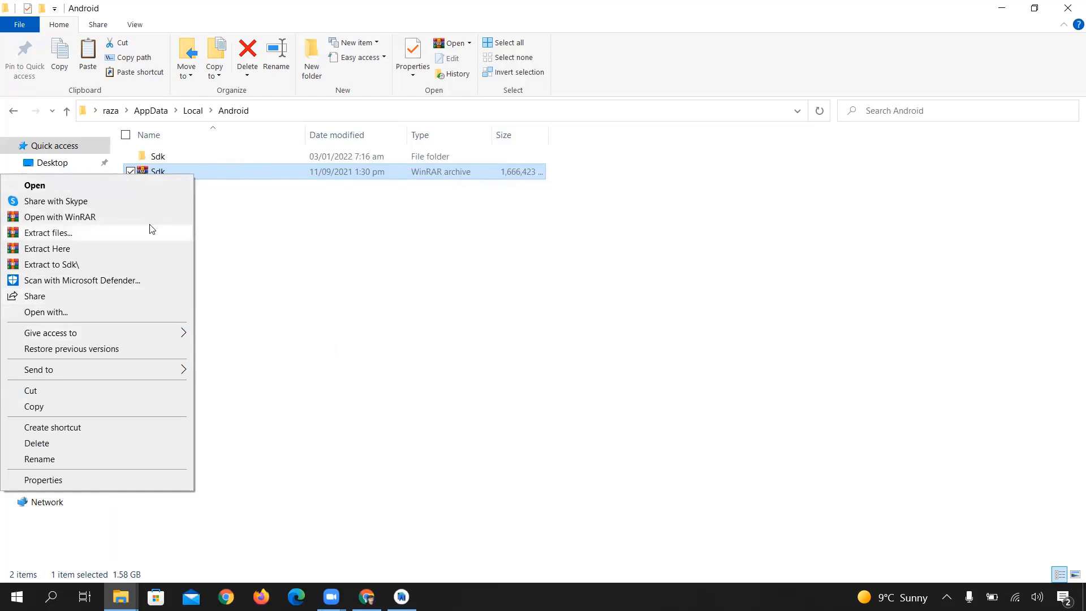
{"action": "left_click", "coordinate": [92, 448]}
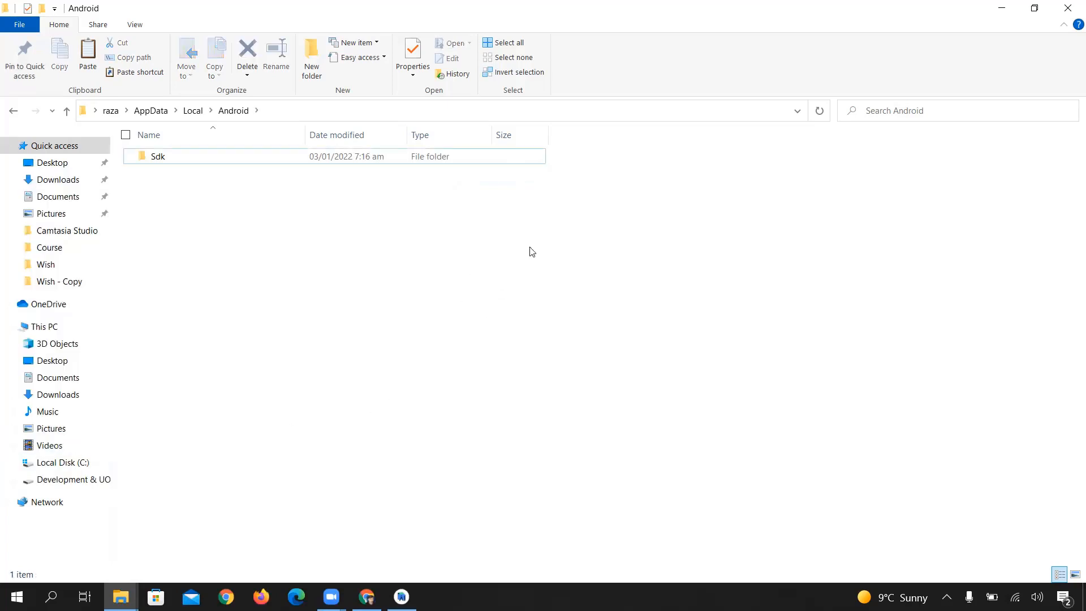
{"action": "left_click", "coordinate": [1070, 6]}
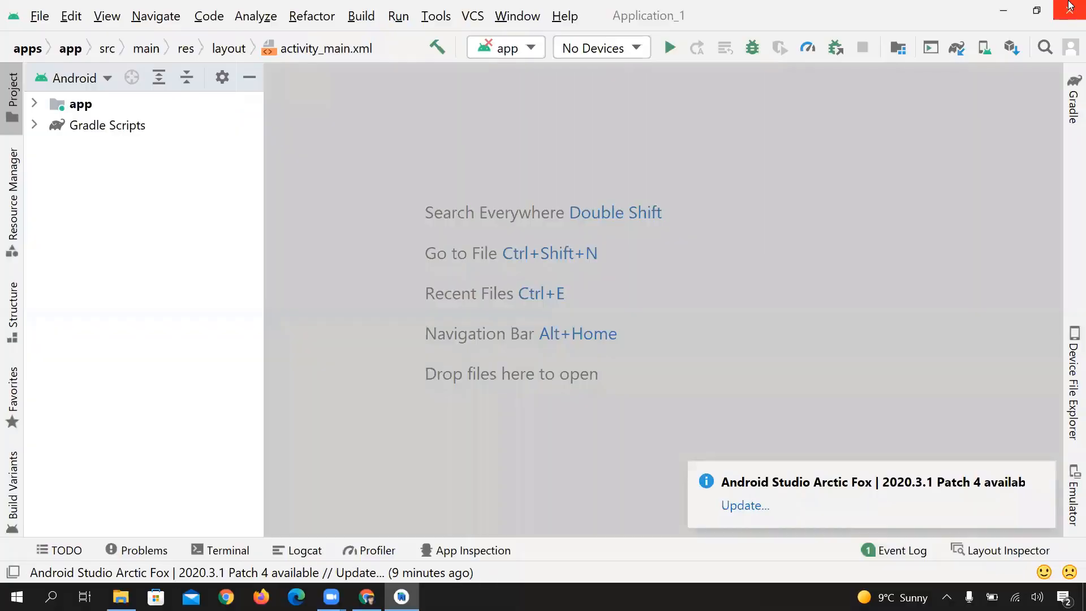
{"action": "left_click", "coordinate": [1003, 10]}
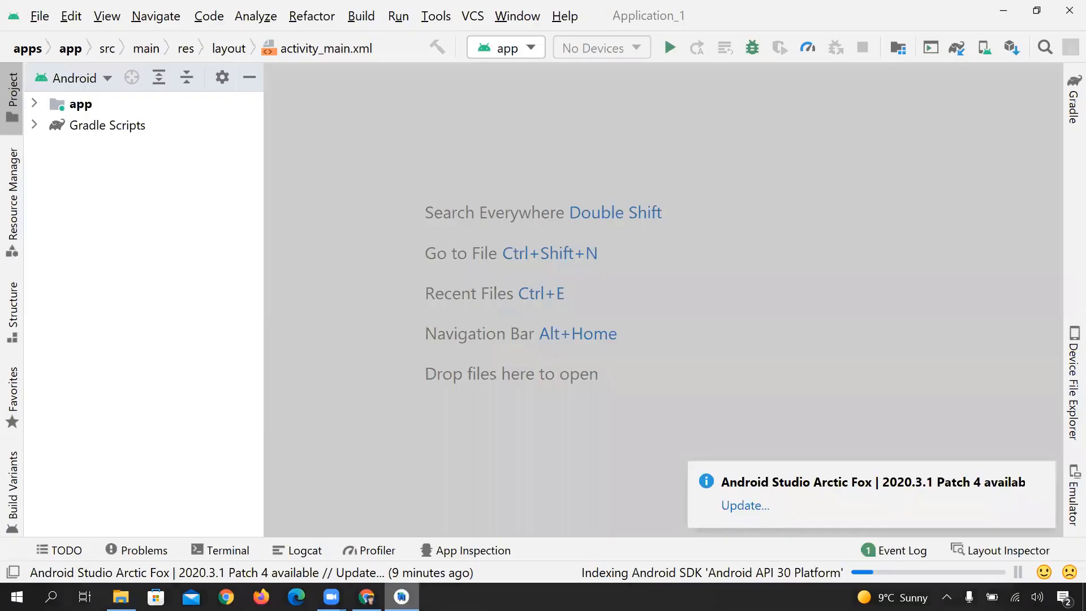
{"action": "left_click", "coordinate": [34, 19]}
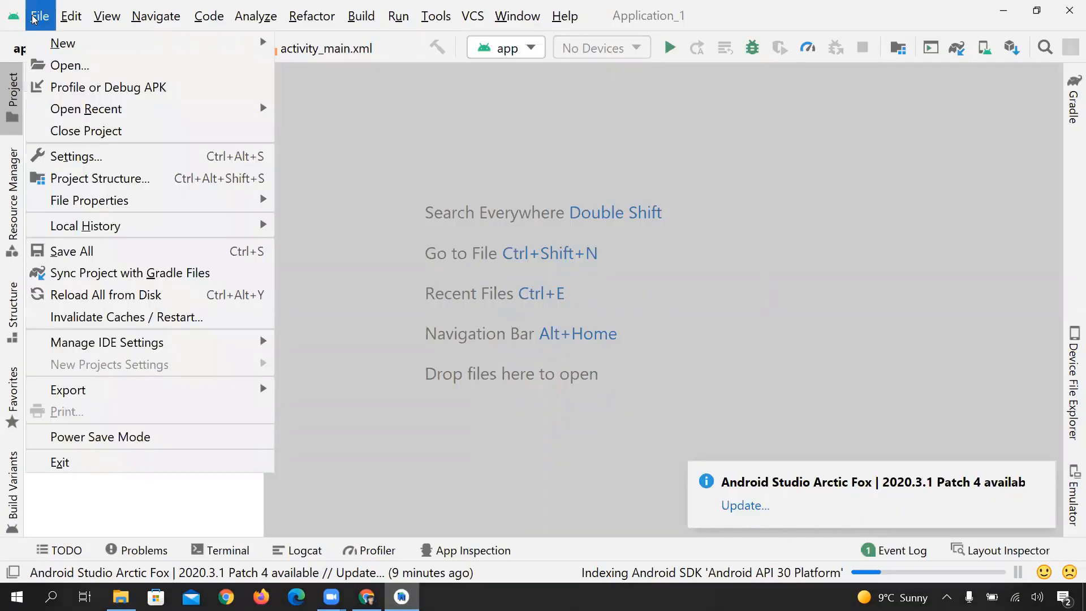
{"action": "mouse_move", "coordinate": [160, 44]}
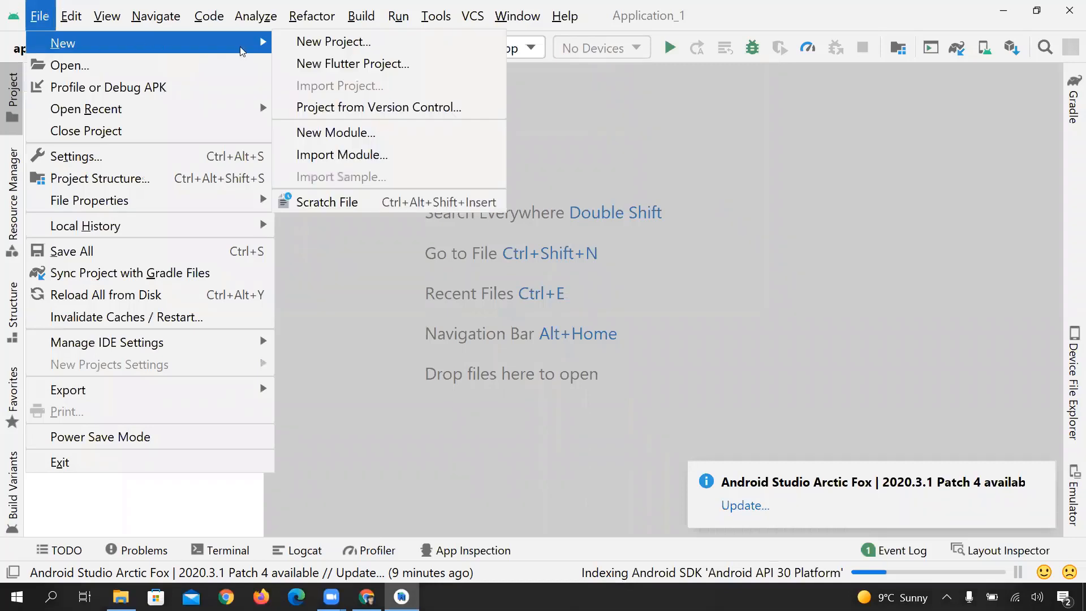
{"action": "left_click", "coordinate": [334, 45]}
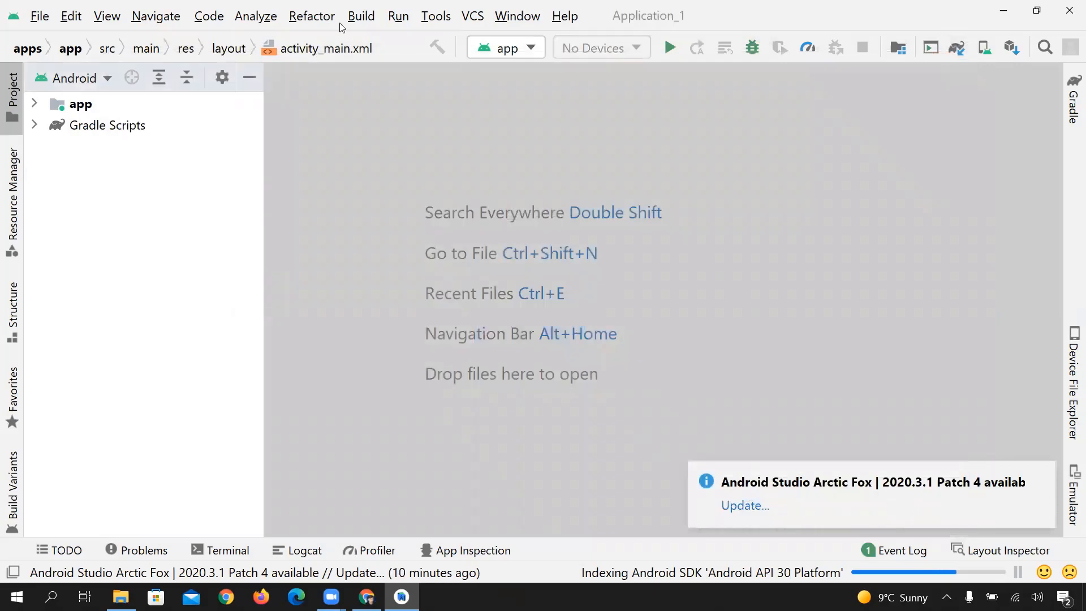
Open the SDK Manager in Android Studio and start editing the Android SDK location
{"action": "left_click", "coordinate": [436, 16]}
{"action": "left_click", "coordinate": [475, 252]}
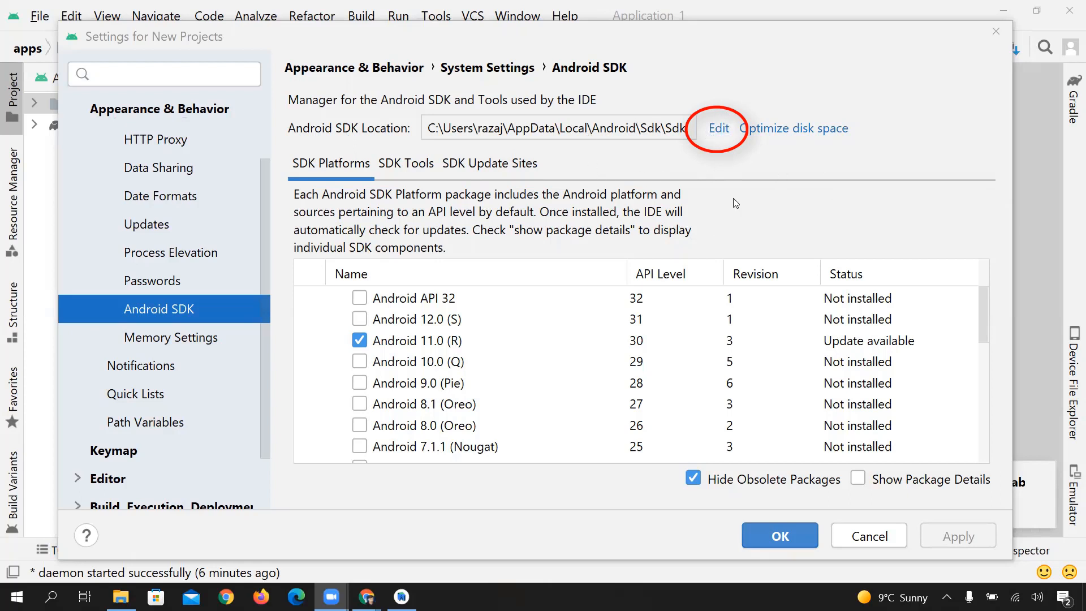
{"action": "left_click", "coordinate": [720, 129]}
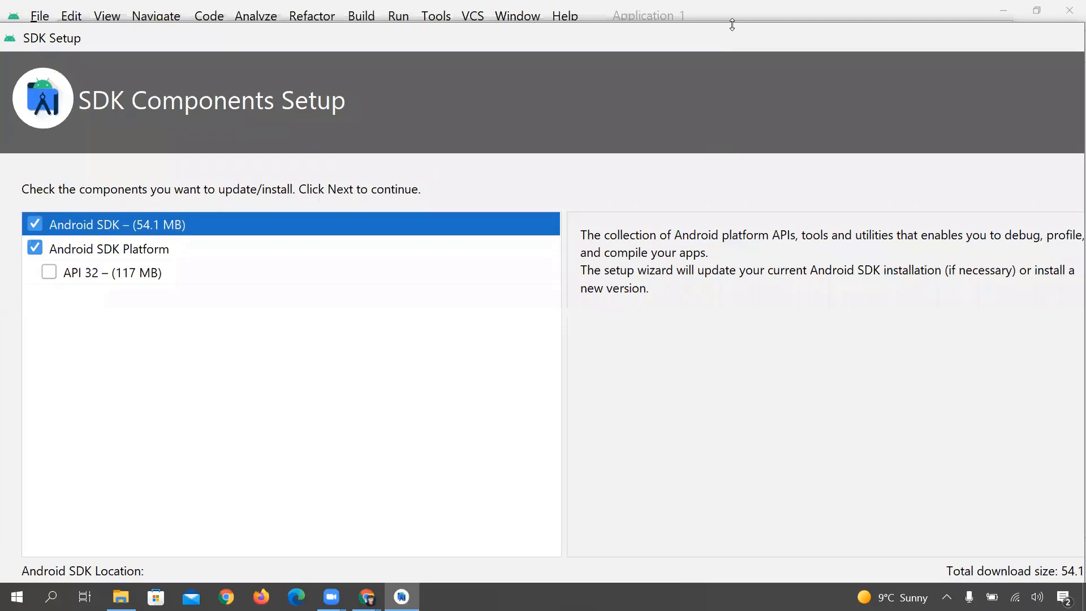
{"action": "mouse_move", "coordinate": [730, 23]}
{"action": "left_mouse_down"}
{"action": "mouse_move", "coordinate": [730, 99]}
{"action": "mouse_move", "coordinate": [724, 17]}
{"action": "left_mouse_up"}
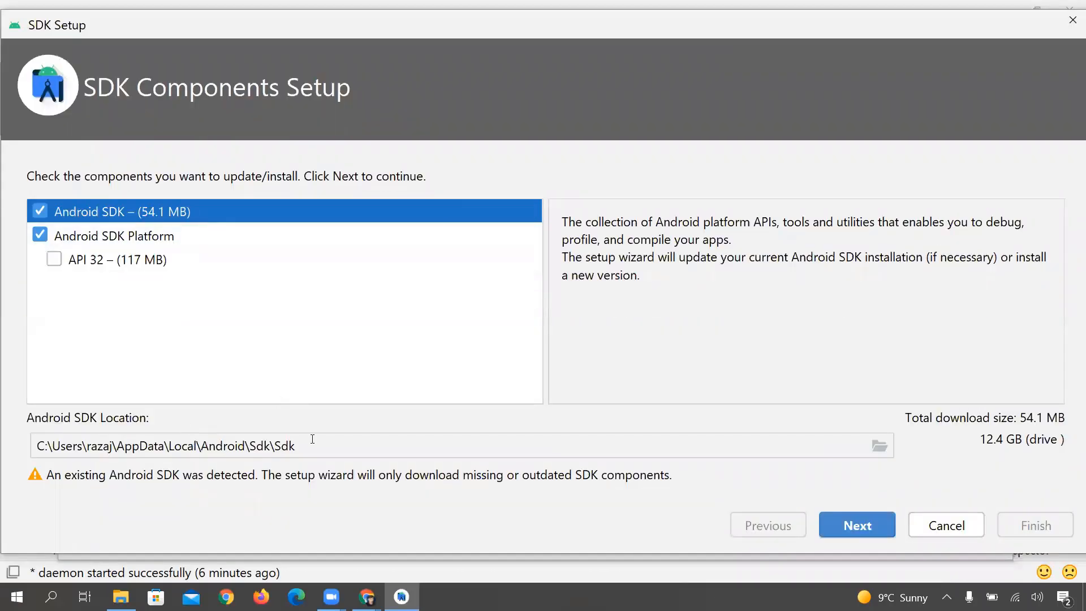
Set the Android SDK location to the inner folder AppData\Local\Android\Sdk\Sdk and continue to Verify Settings
{"action": "left_click", "coordinate": [880, 448]}
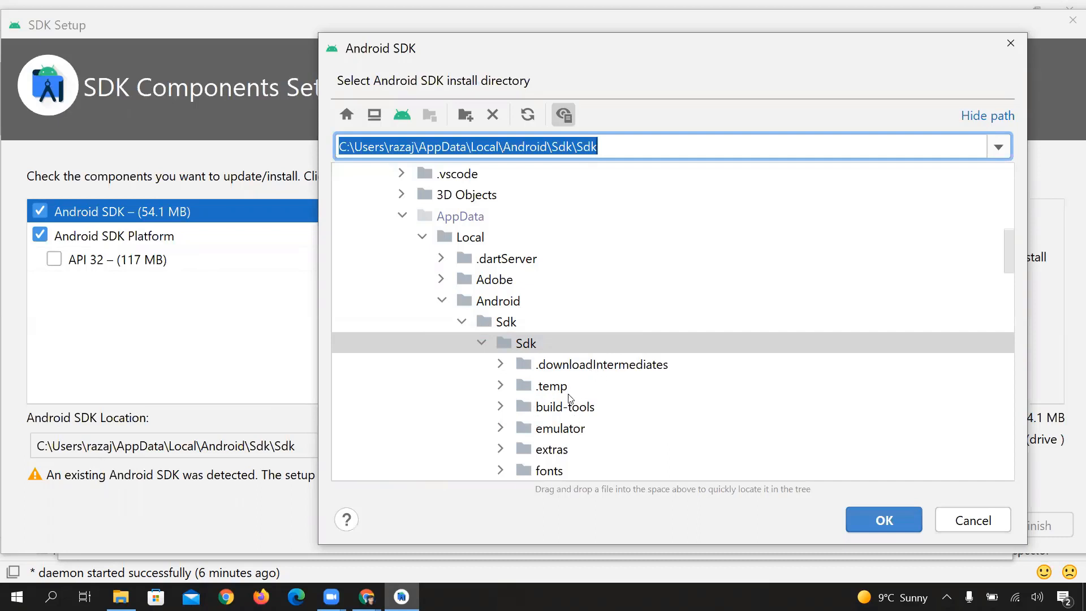
{"action": "scroll", "coordinate": [556, 438], "scroll_direction": "down", "scroll_amount": 3}
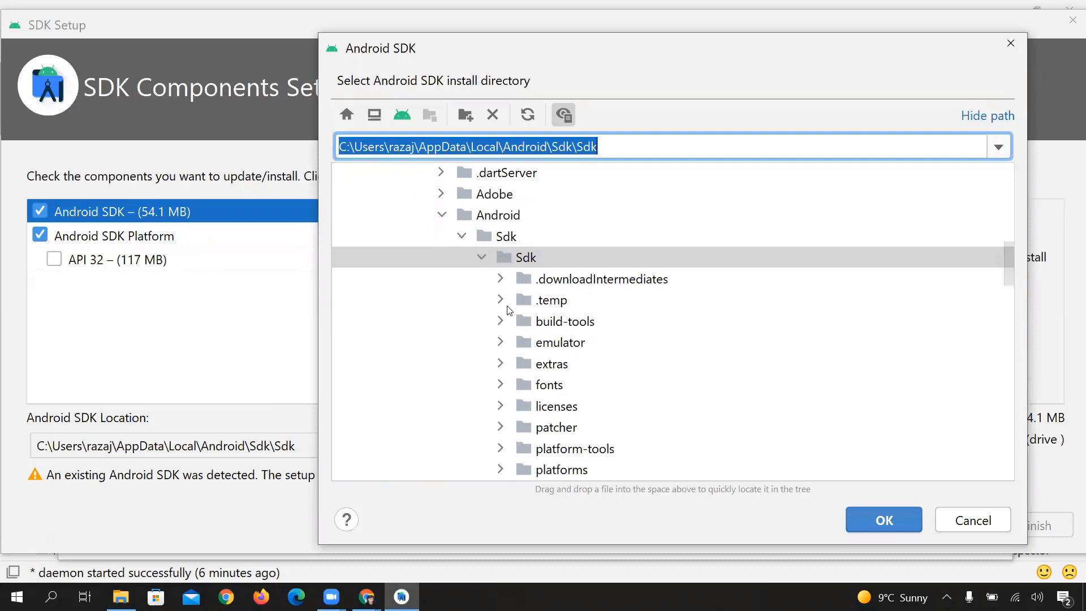
{"action": "scroll", "coordinate": [507, 368], "scroll_direction": "up", "scroll_amount": 2}
{"action": "scroll", "coordinate": [507, 369], "scroll_direction": "up", "scroll_amount": 2}
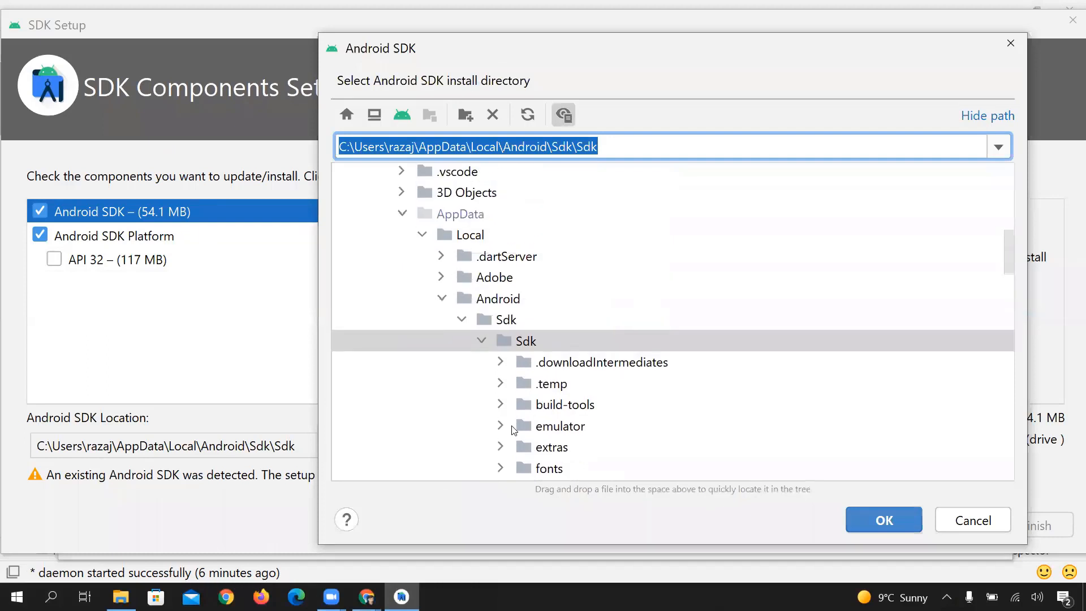
{"action": "left_click", "coordinate": [512, 345]}
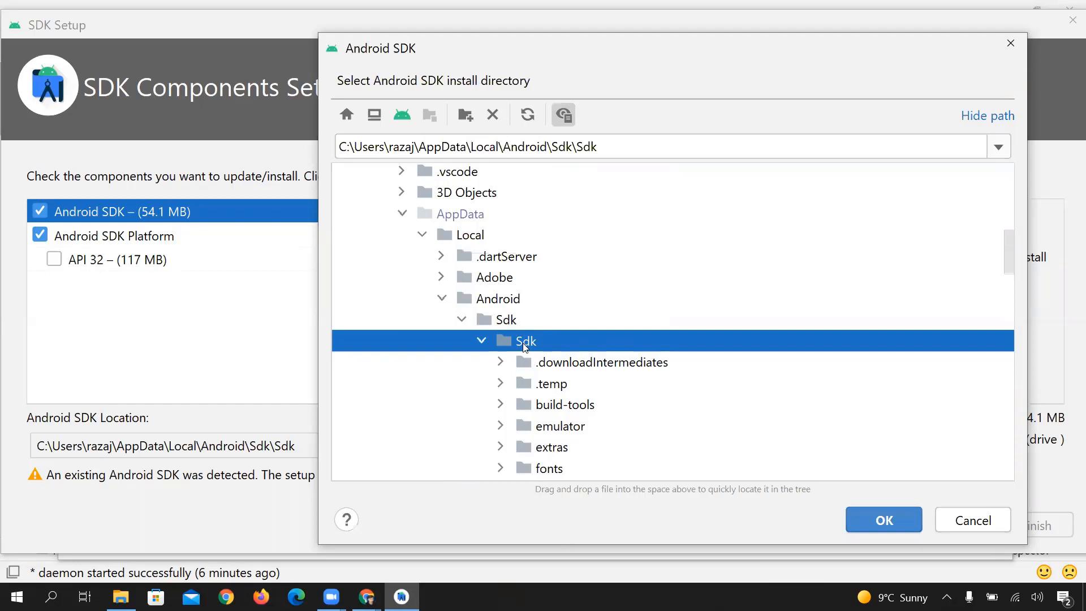
{"action": "left_click", "coordinate": [852, 526]}
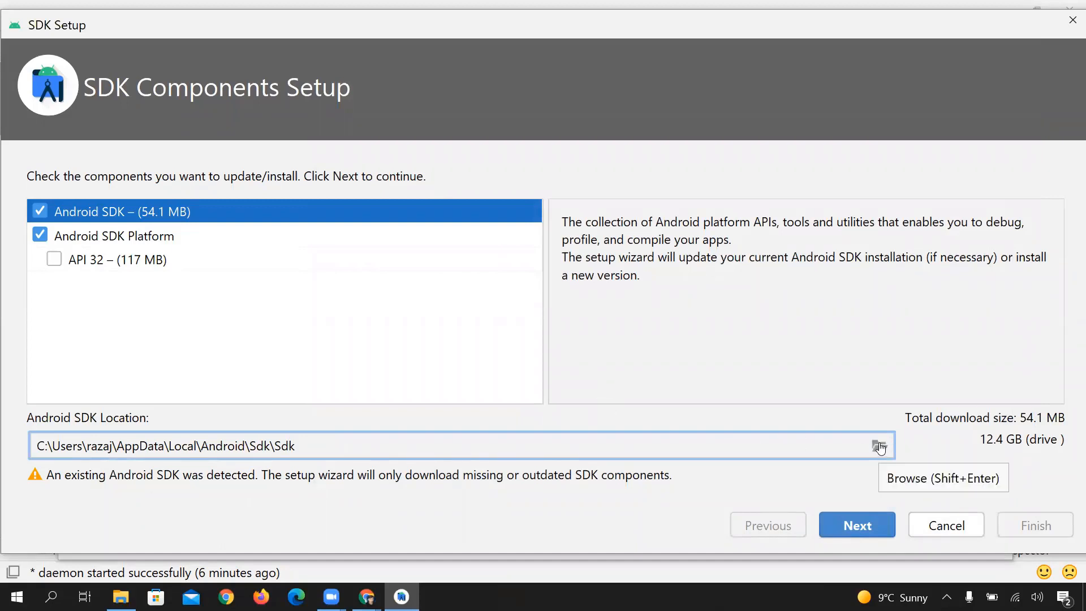
{"action": "left_click", "coordinate": [858, 525]}
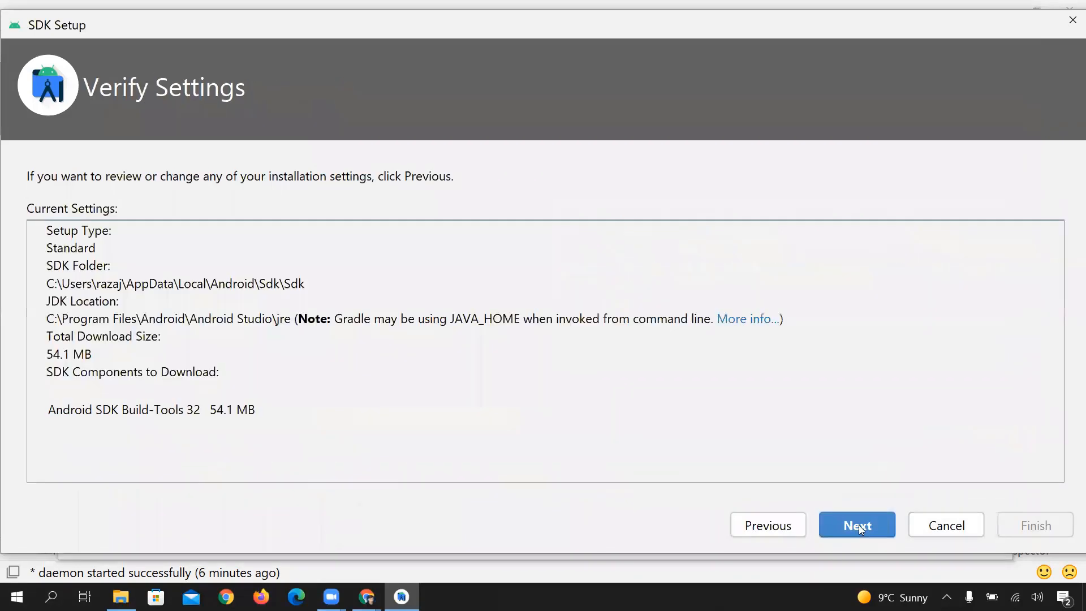
Install Android SDK Build-Tools 32 with the installation details shown, finish the SDK setup, and accept the Android SDK settings
{"action": "left_click", "coordinate": [858, 525]}
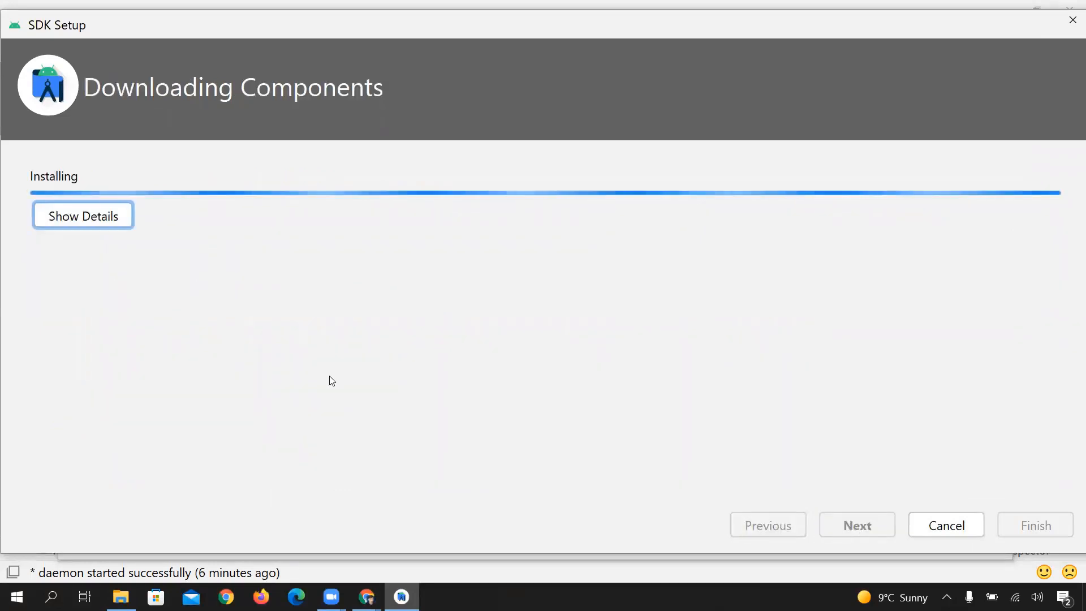
{"action": "left_click", "coordinate": [110, 226]}
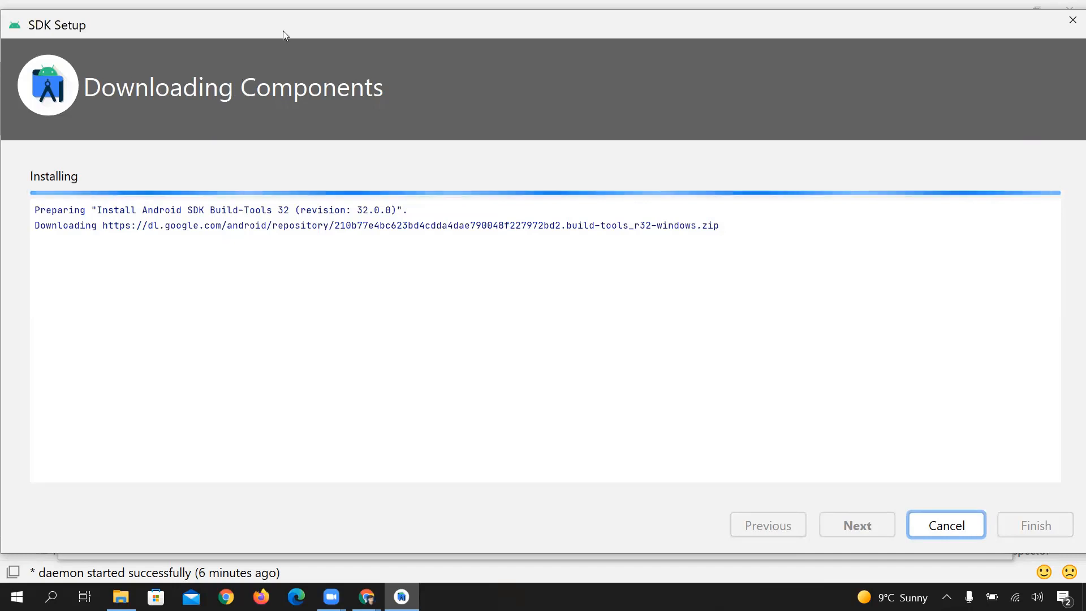
{"action": "mouse_move", "coordinate": [283, 25]}
{"action": "left_mouse_down"}
{"action": "mouse_move", "coordinate": [284, 81]}
{"action": "mouse_move", "coordinate": [275, 43]}
{"action": "left_mouse_up"}
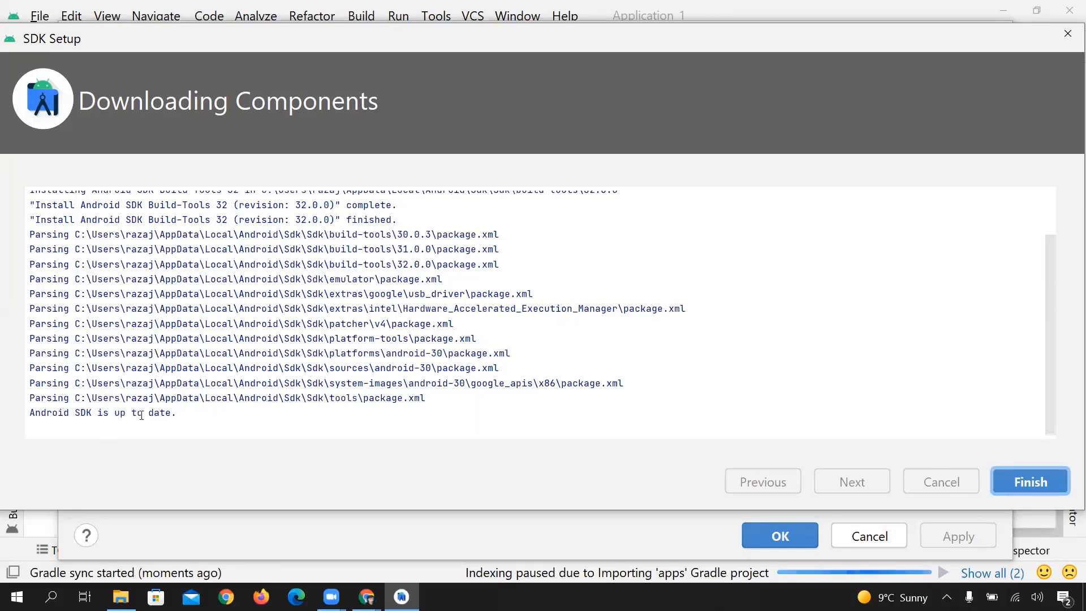
{"action": "scroll", "coordinate": [145, 427], "scroll_direction": "up", "scroll_amount": 2}
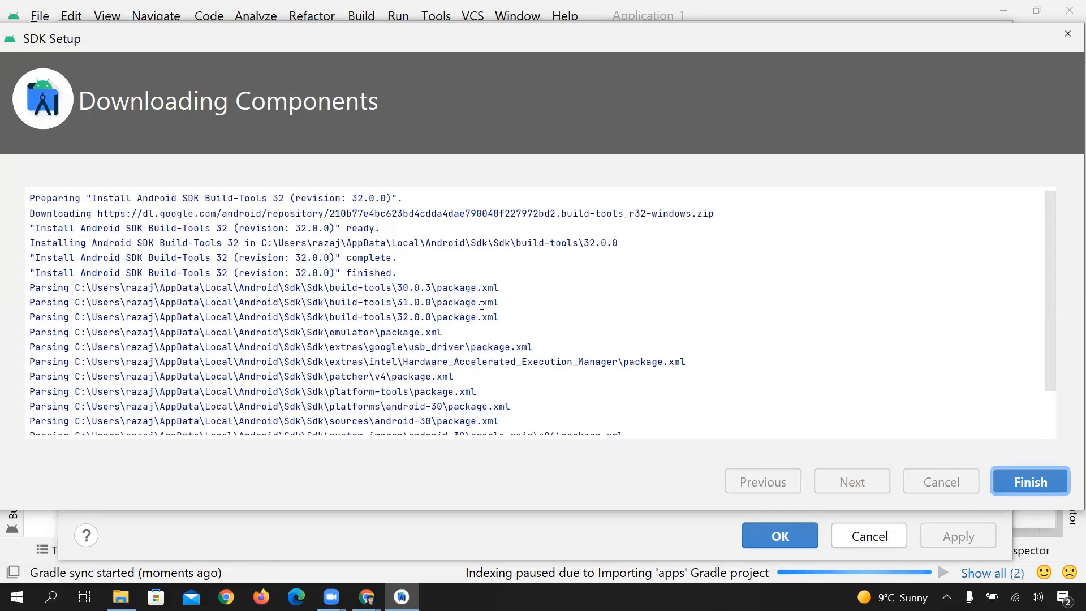
{"action": "left_click", "coordinate": [1029, 485]}
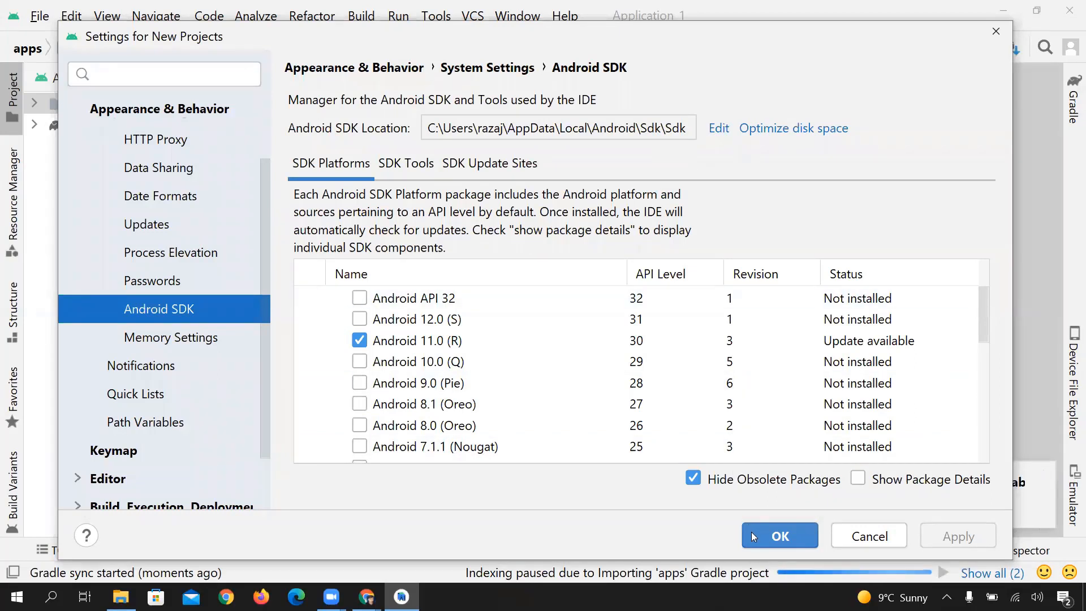
{"action": "left_click", "coordinate": [792, 536]}
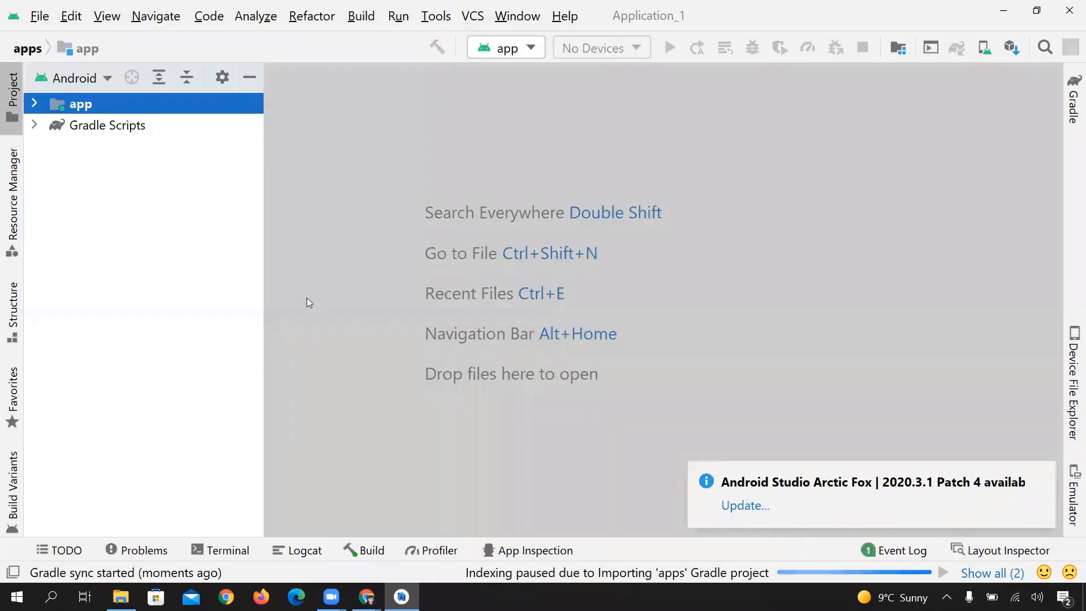
Start a new Phone and Tablet project from the Empty Activity template and continue to its configuration
{"action": "left_click", "coordinate": [31, 23]}
{"action": "mouse_move", "coordinate": [68, 43]}
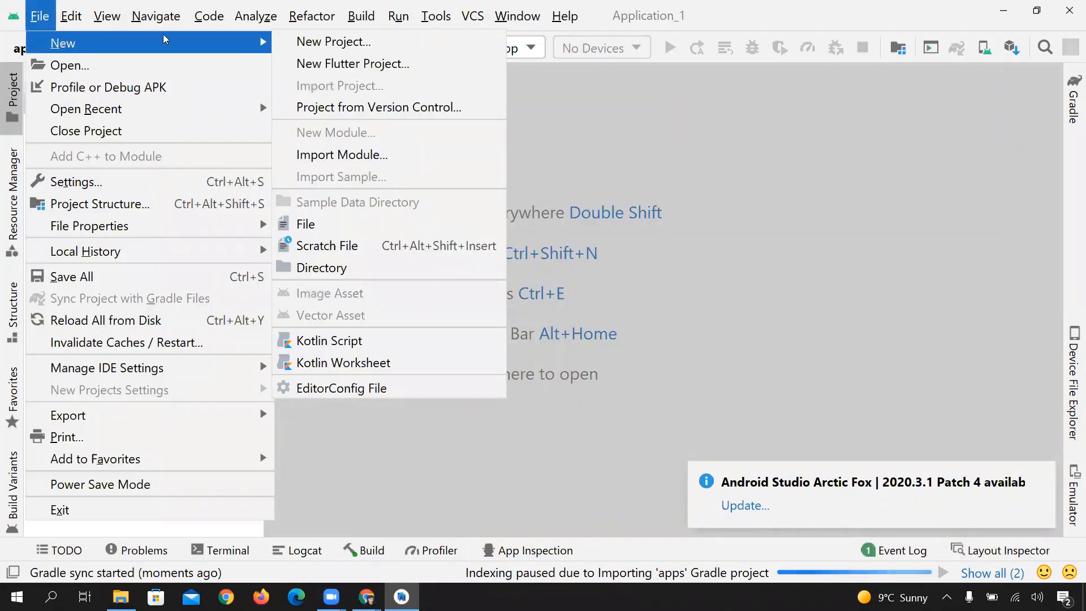
{"action": "left_click", "coordinate": [293, 41]}
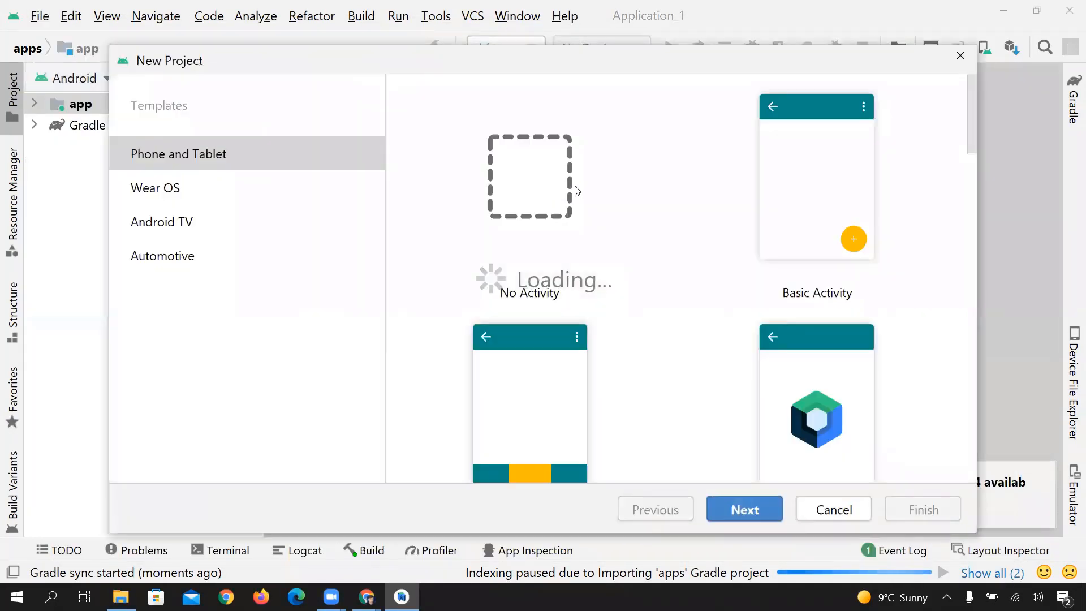
{"action": "left_click_drag", "start_coordinate": [972, 142], "coordinate": [988, 224]}
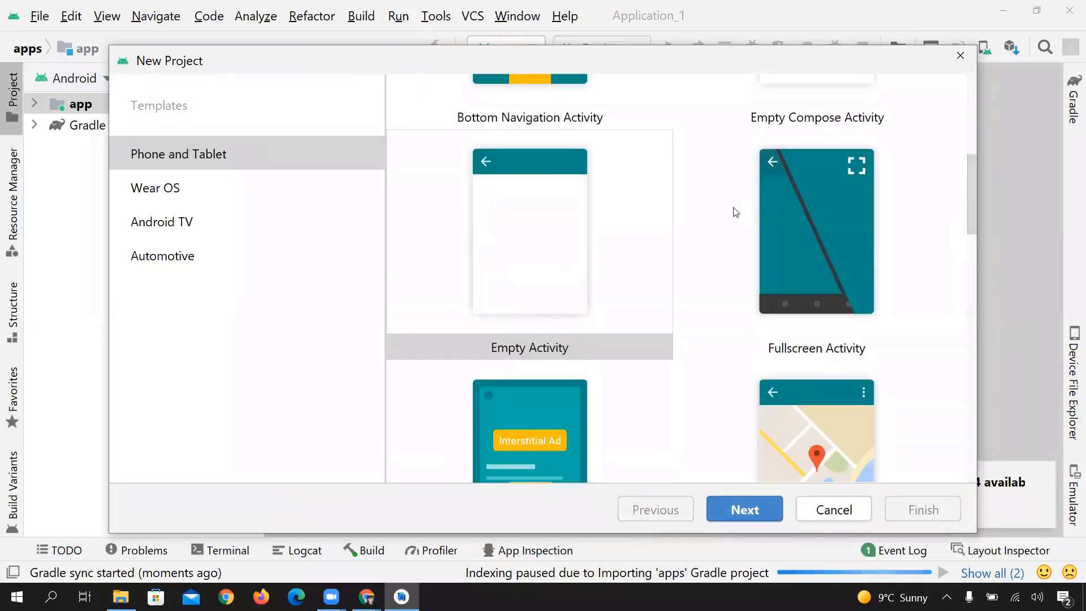
{"action": "left_click", "coordinate": [535, 210]}
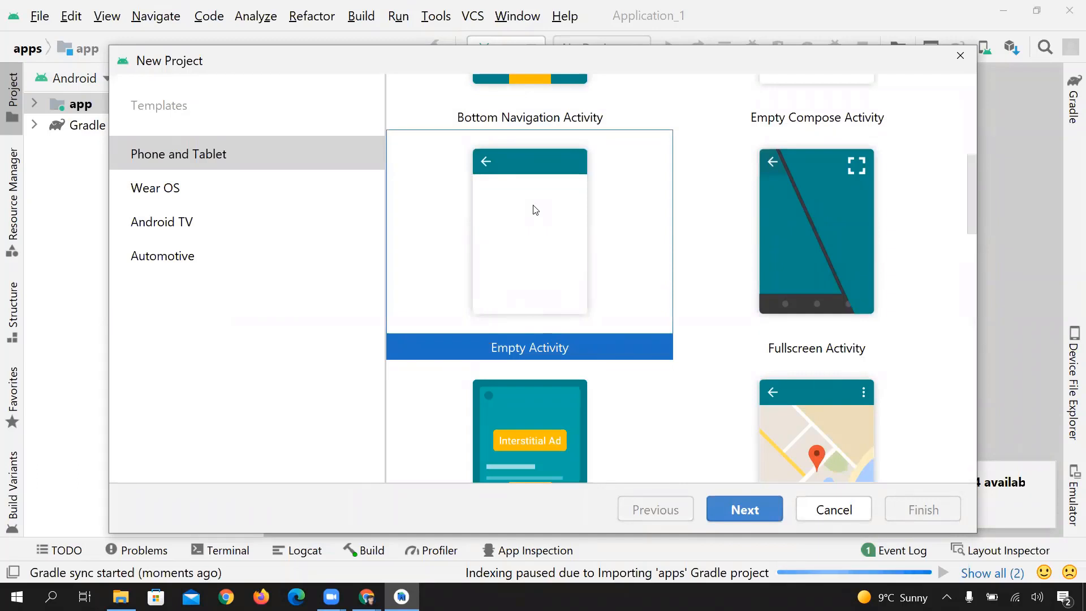
{"action": "left_click", "coordinate": [745, 510]}
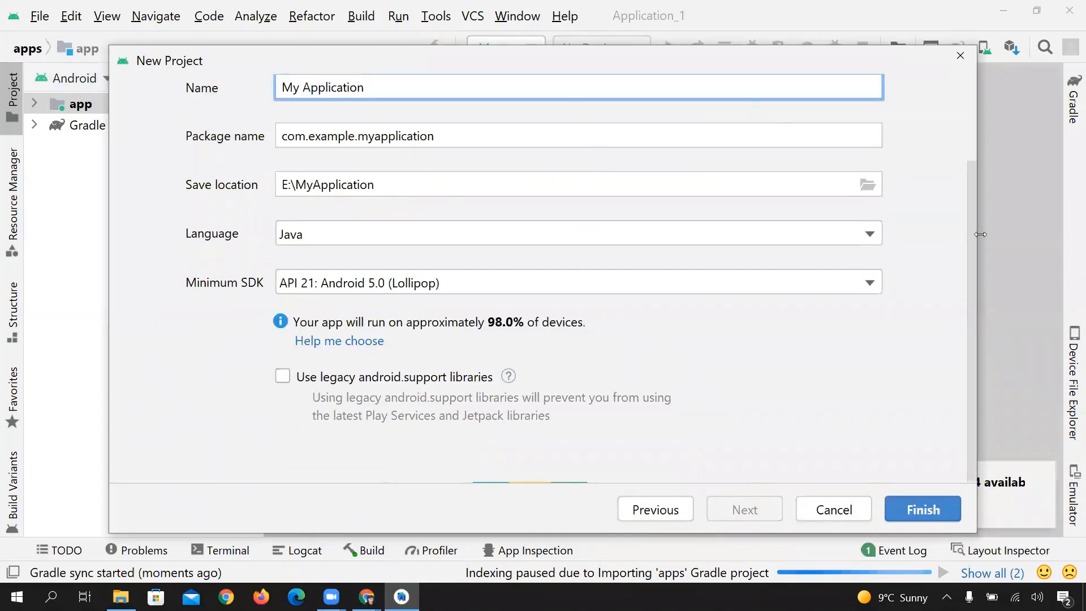
Replace the new project's name with MyFirstApp
{"action": "left_click_drag", "start_coordinate": [971, 238], "coordinate": [965, 183]}
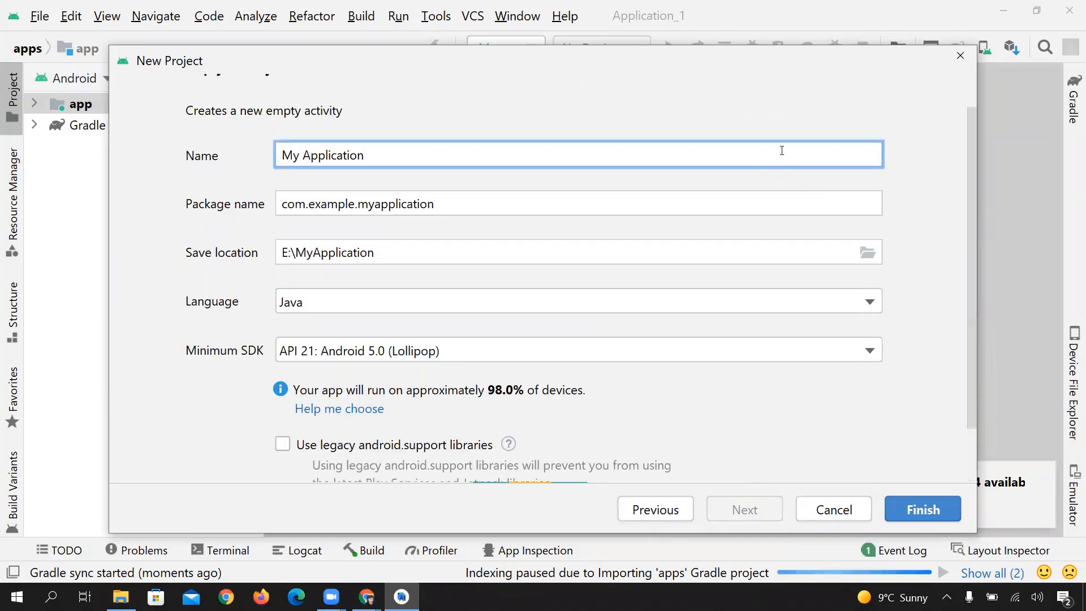
{"action": "key", "text": "BackSpace"}
{"action": "key", "text": "BackSpace"}
{"action": "key", "text": "BackSpace"}
{"action": "key", "text": "BackSpace"}
{"action": "key", "text": "BackSpace"}
{"action": "key", "text": "BackSpace"}
{"action": "key", "text": "BackSpace"}
{"action": "key", "text": "BackSpace"}
{"action": "key", "text": "BackSpace"}
{"action": "key", "text": "BackSpace"}
{"action": "key", "text": "BackSpace"}
{"action": "key", "text": "BackSpace"}
{"action": "key", "text": "BackSpace"}
{"action": "key", "text": "BackSpace"}
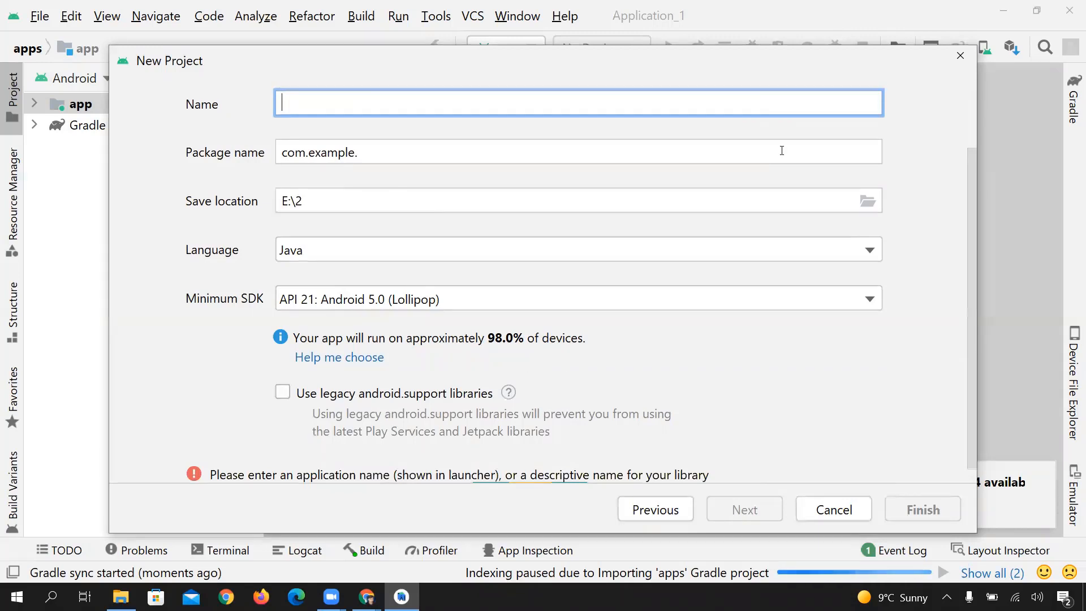
{"action": "type", "text": "T"}
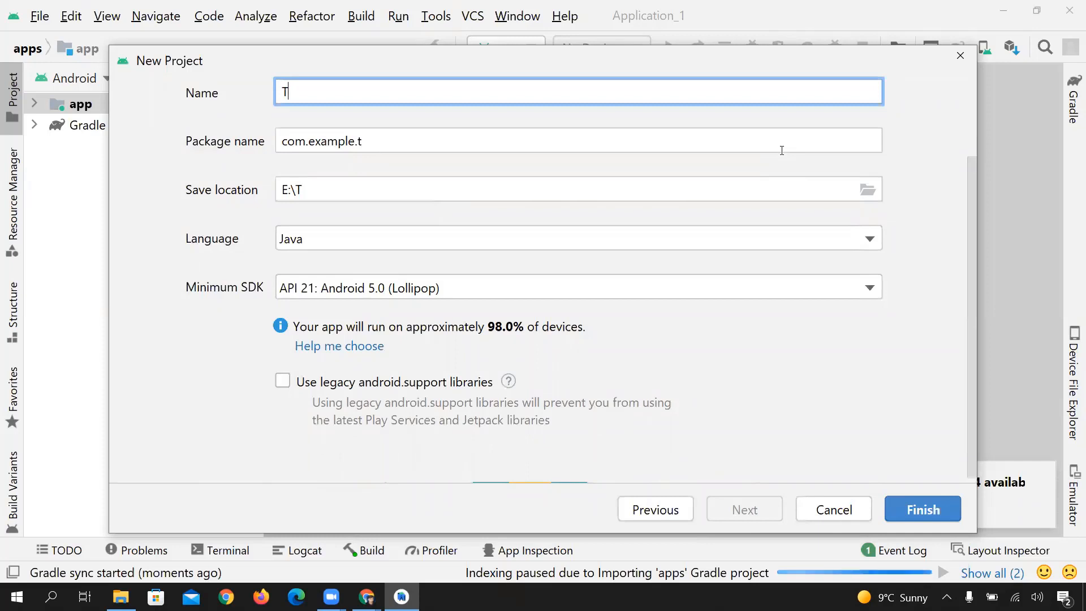
{"action": "key", "text": "BackSpace"}
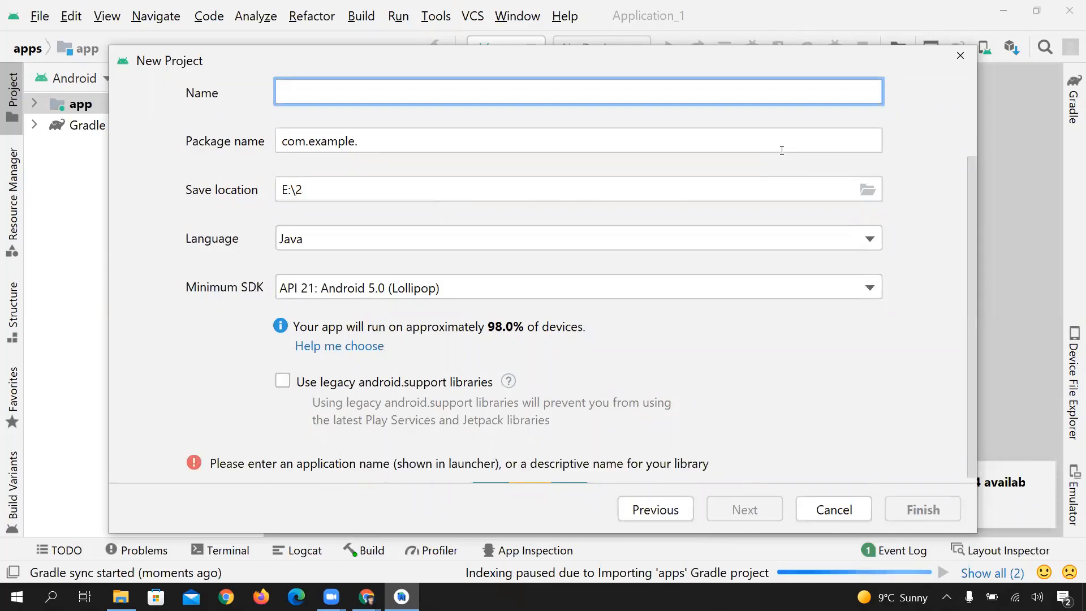
{"action": "type", "text": "My"}
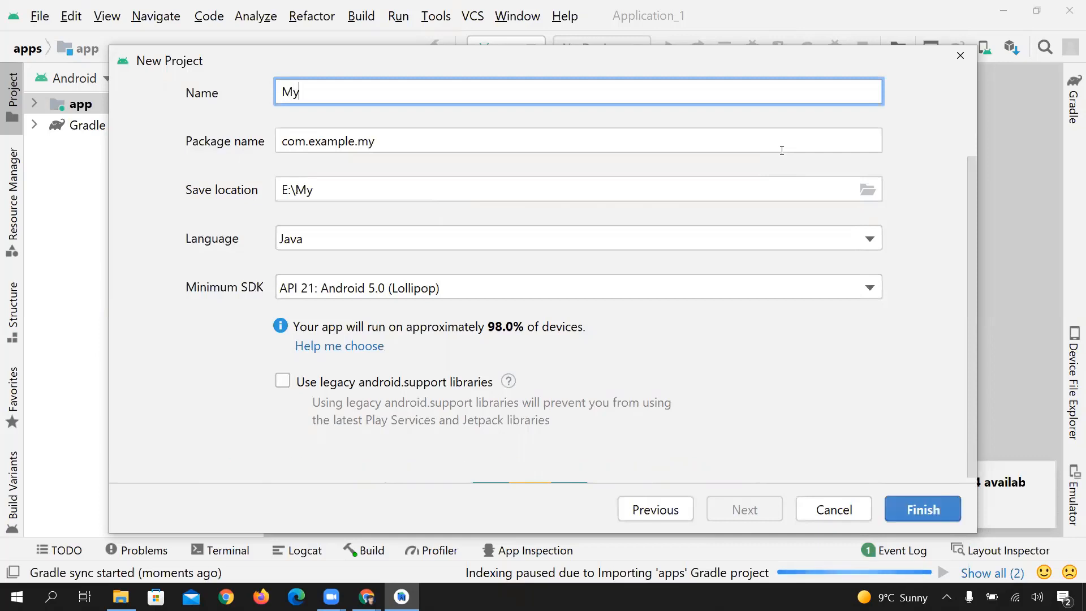
{"action": "type", "text": "Firs"}
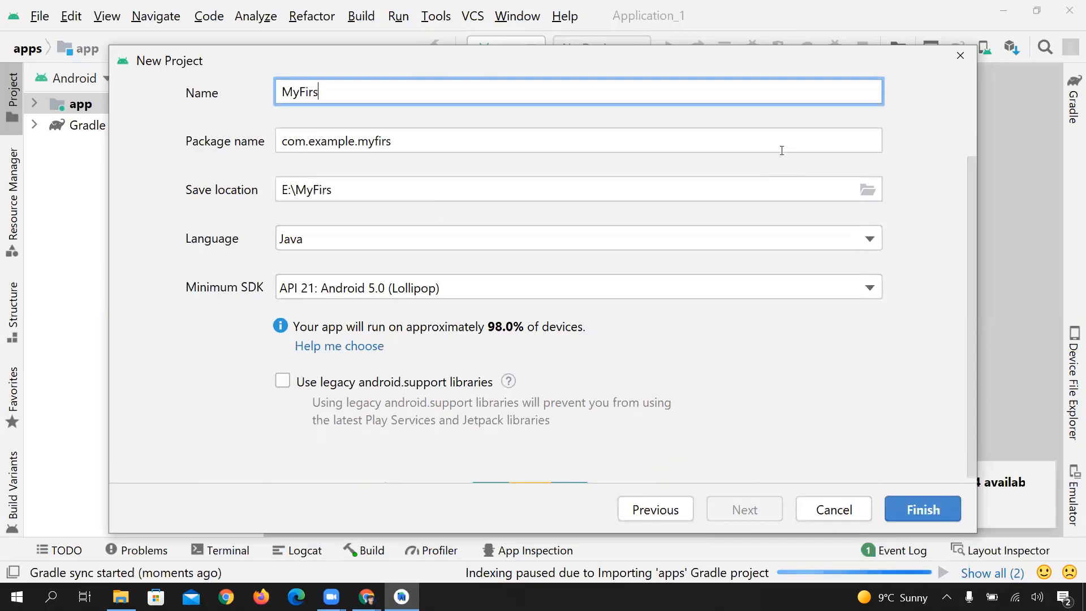
{"action": "type", "text": "tApp"}
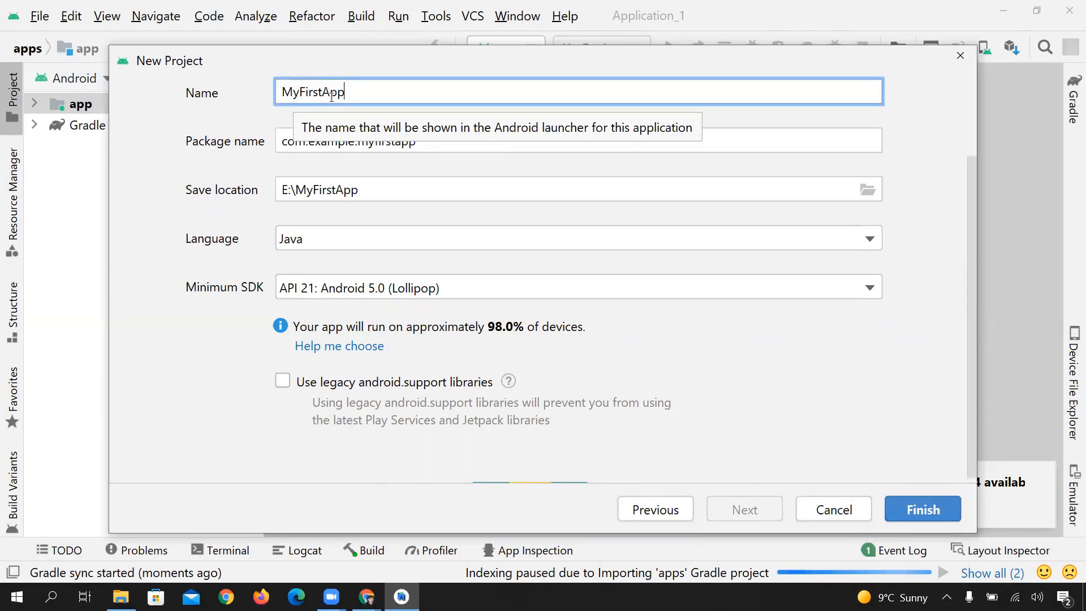
Keep Java as the project's language and finish creating the project
{"action": "left_click", "coordinate": [333, 245]}
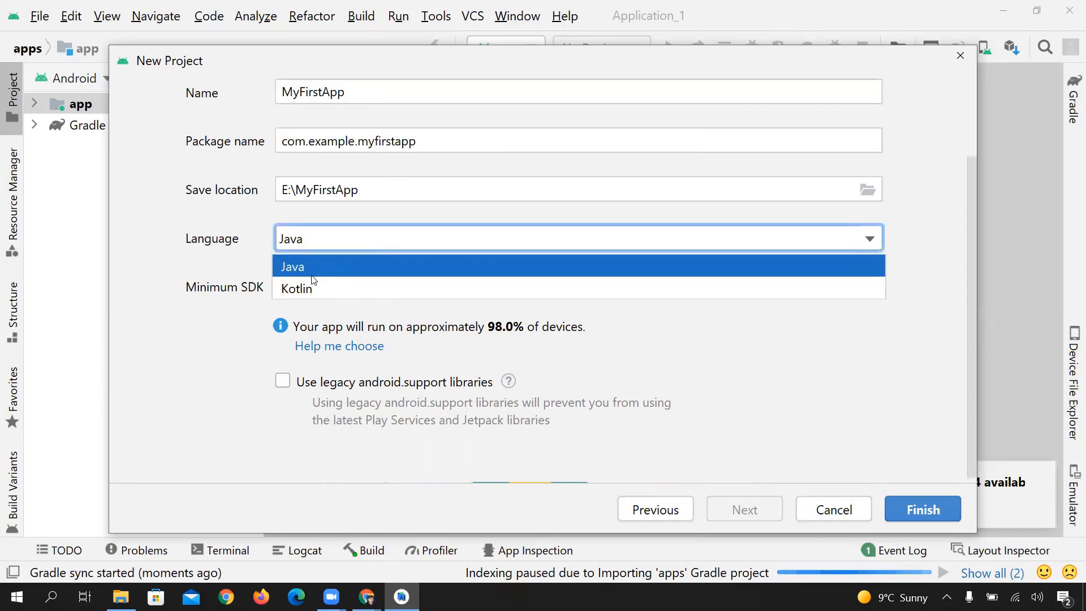
{"action": "left_click", "coordinate": [357, 237]}
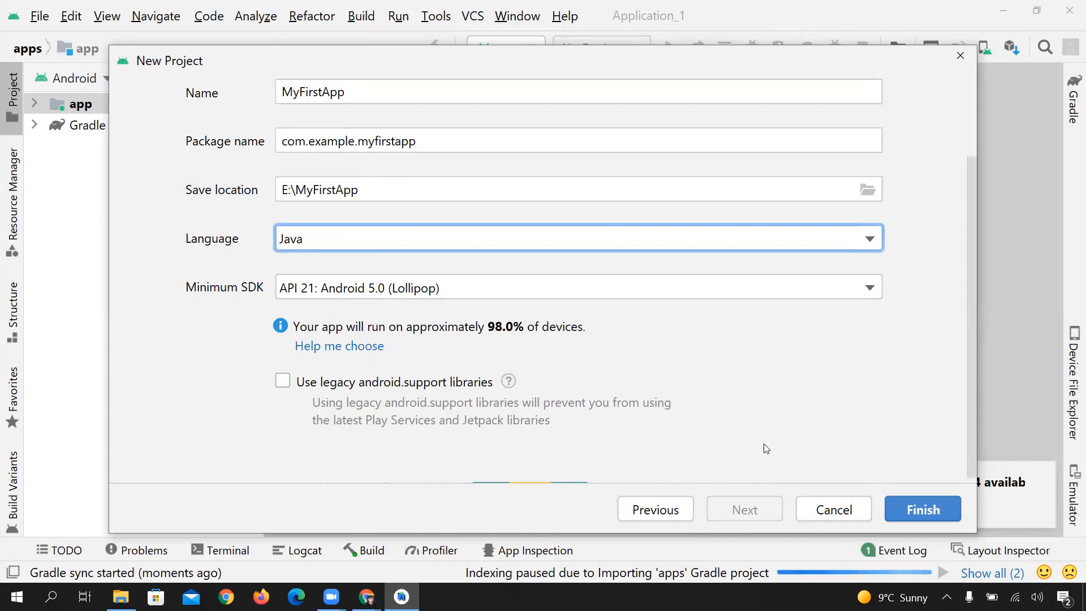
{"action": "left_click", "coordinate": [933, 512]}
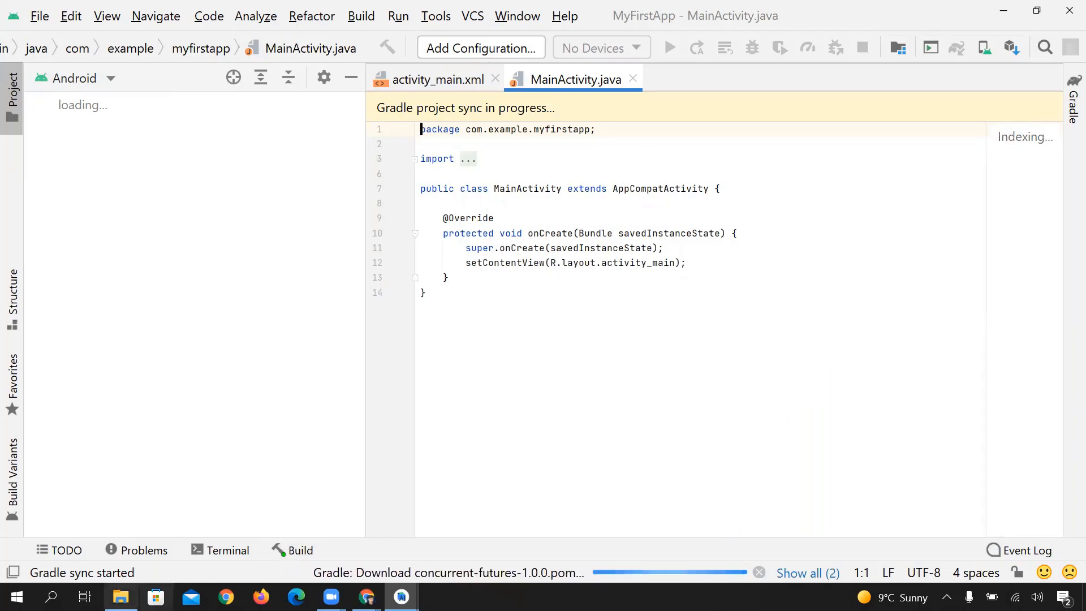
Switch to the Flutter Environment folder in File Explorer and run the Vysor-win-4.1.77 installer
{"action": "mouse_move", "coordinate": [121, 597]}
{"action": "left_click", "coordinate": [121, 560]}
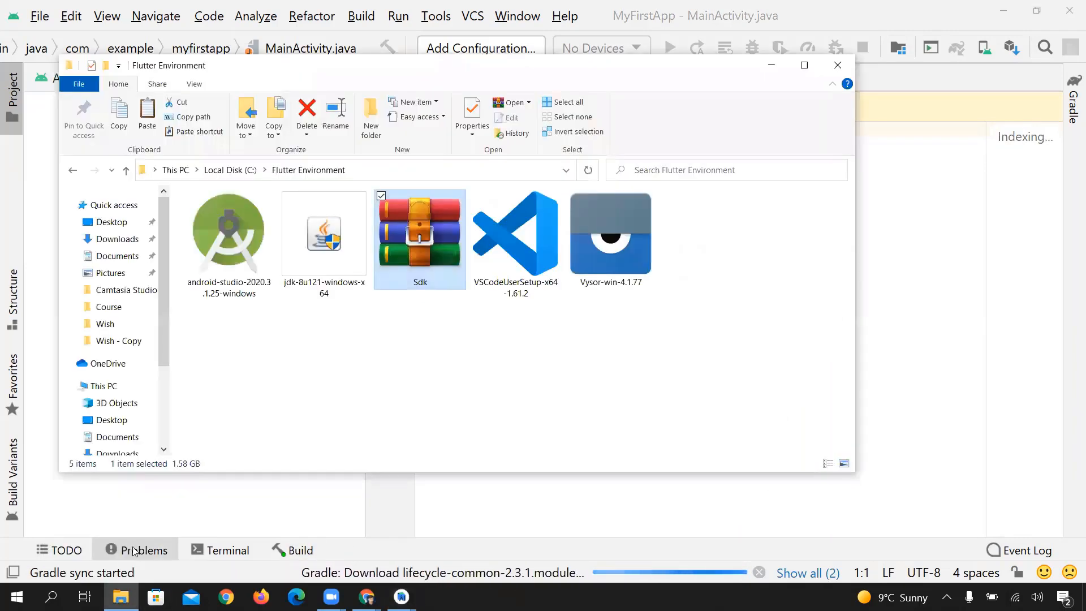
{"action": "left_click", "coordinate": [615, 264]}
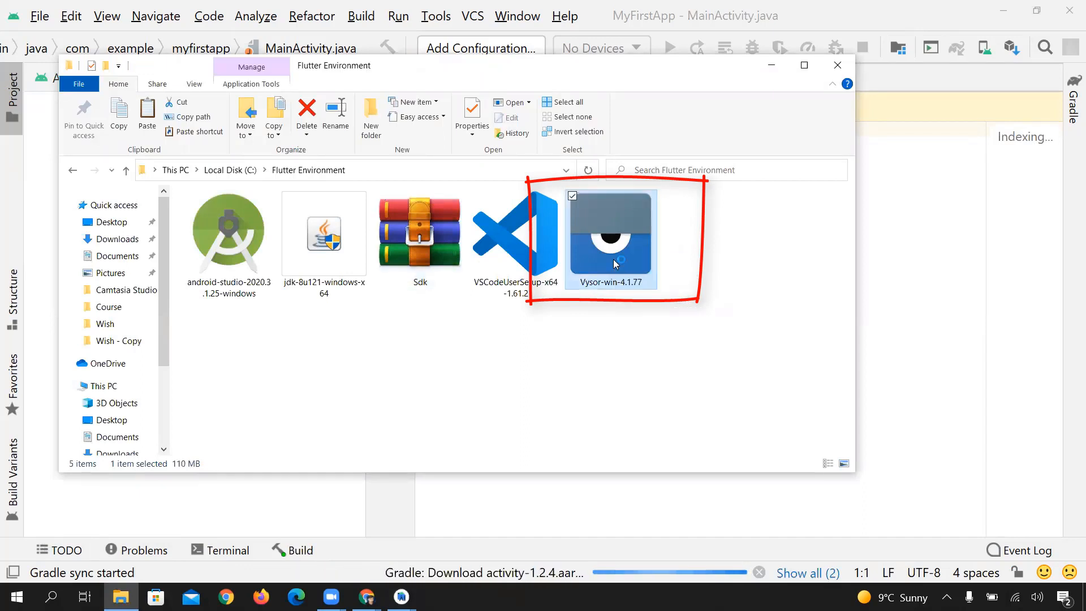
{"action": "double_click", "coordinate": [615, 263]}
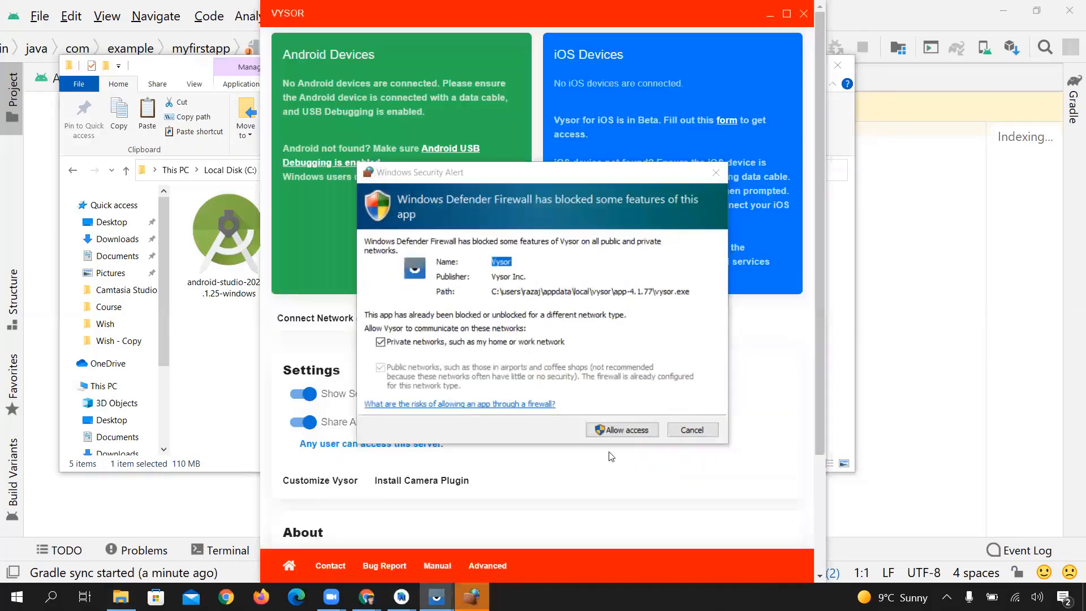
Allow Vysor through Windows Defender Firewall on private networks and minimize both Vysor windows
{"action": "left_click", "coordinate": [633, 432]}
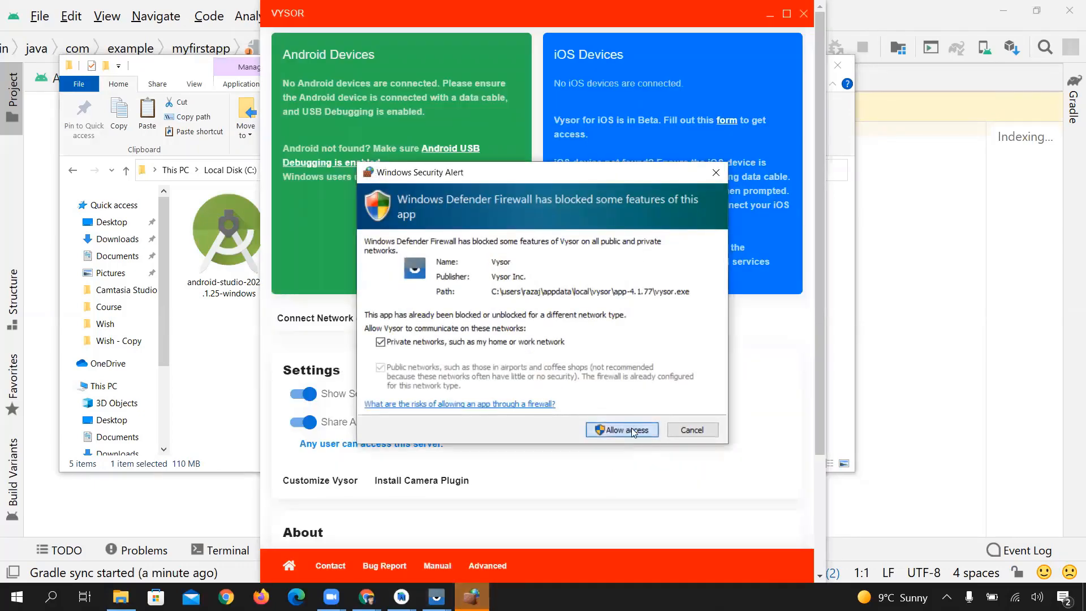
{"action": "left_click", "coordinate": [633, 431]}
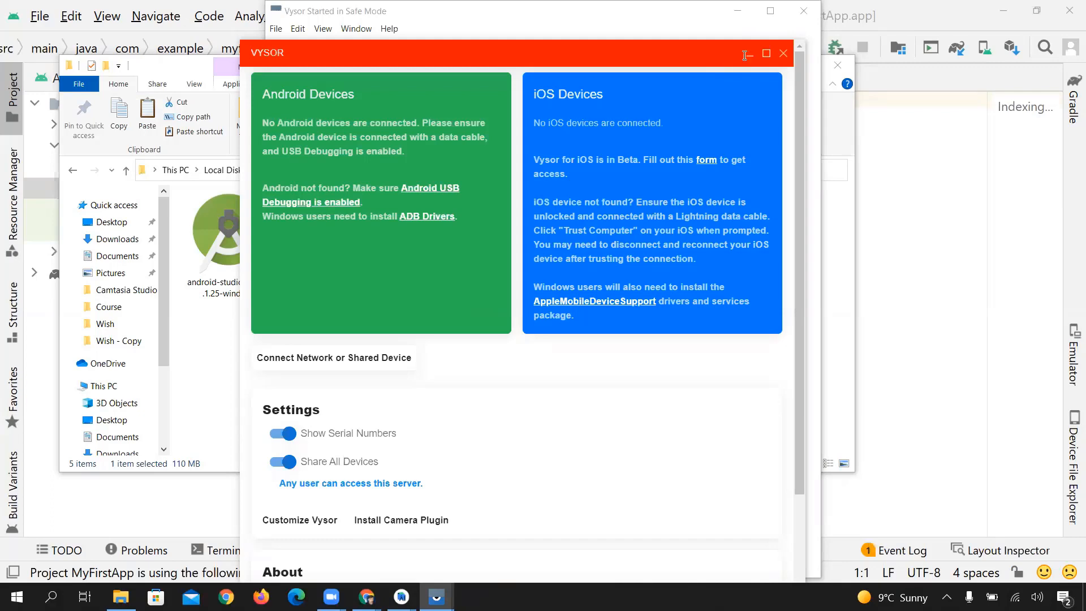
{"action": "left_click", "coordinate": [746, 53]}
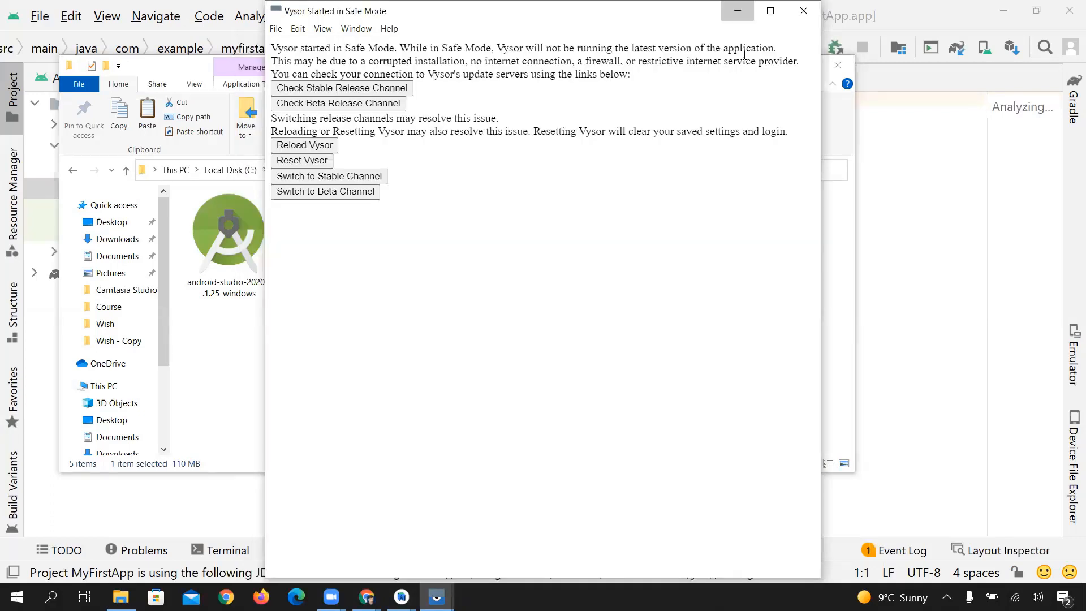
{"action": "left_click", "coordinate": [738, 11]}
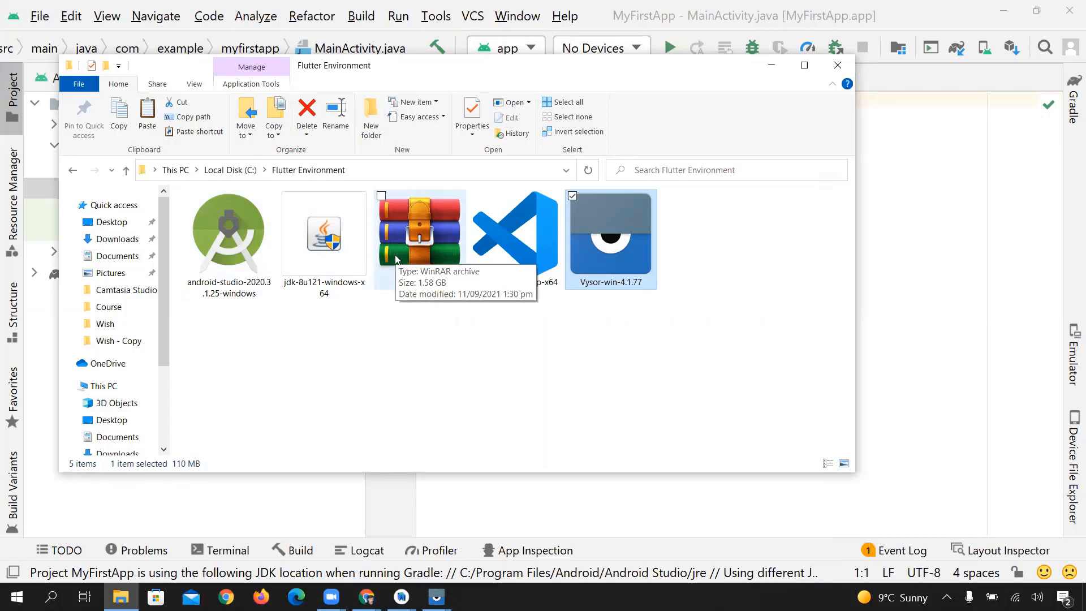
Examine the contents of the extracted SDK folder at AppData\Local\Android\Sdk\Sdk, and close the folder window
{"action": "key", "text": "super+r"}
{"action": "type", "text": "appdata"}
{"action": "key", "text": "Return"}
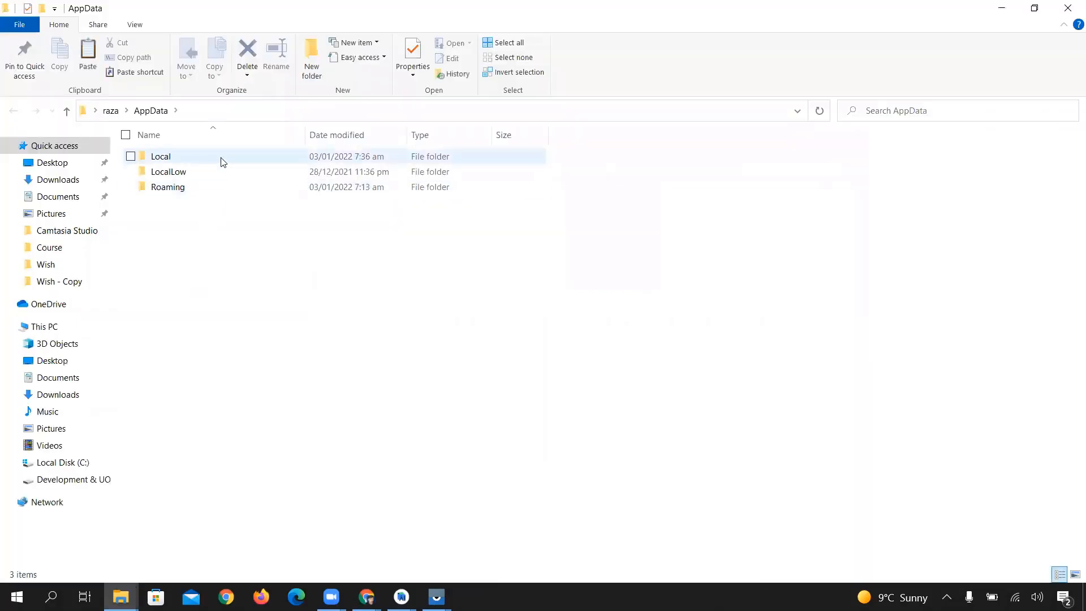
{"action": "double_click", "coordinate": [222, 161]}
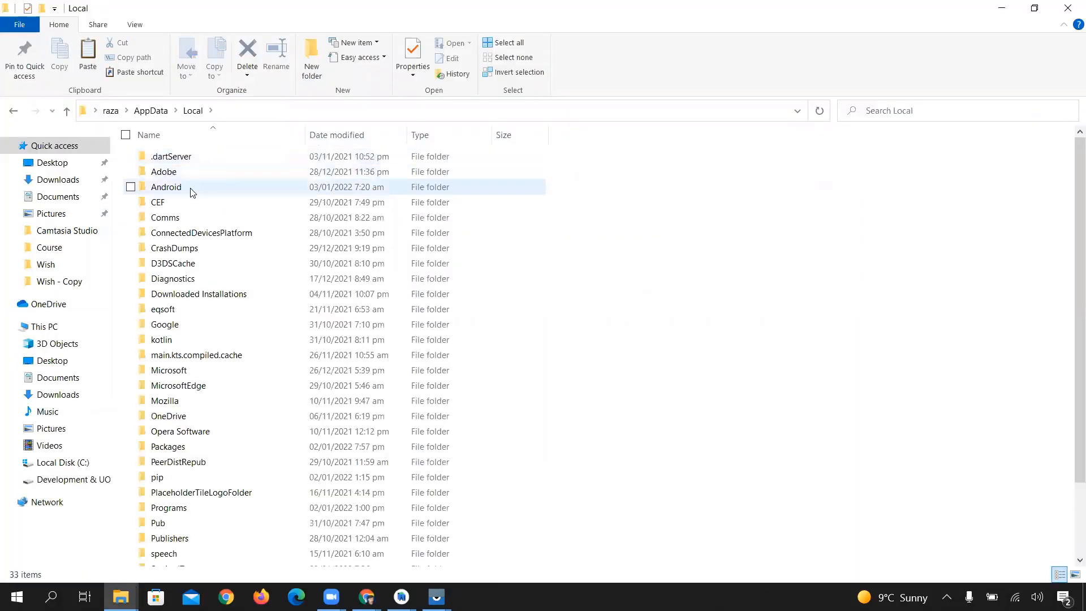
{"action": "mouse_move", "coordinate": [191, 189]}
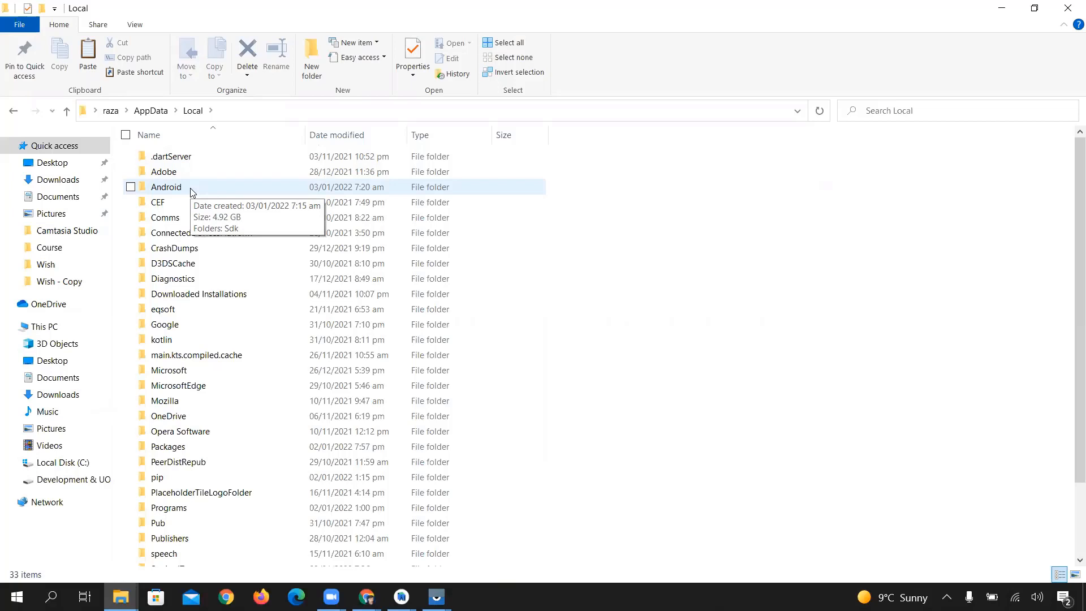
{"action": "double_click", "coordinate": [190, 188]}
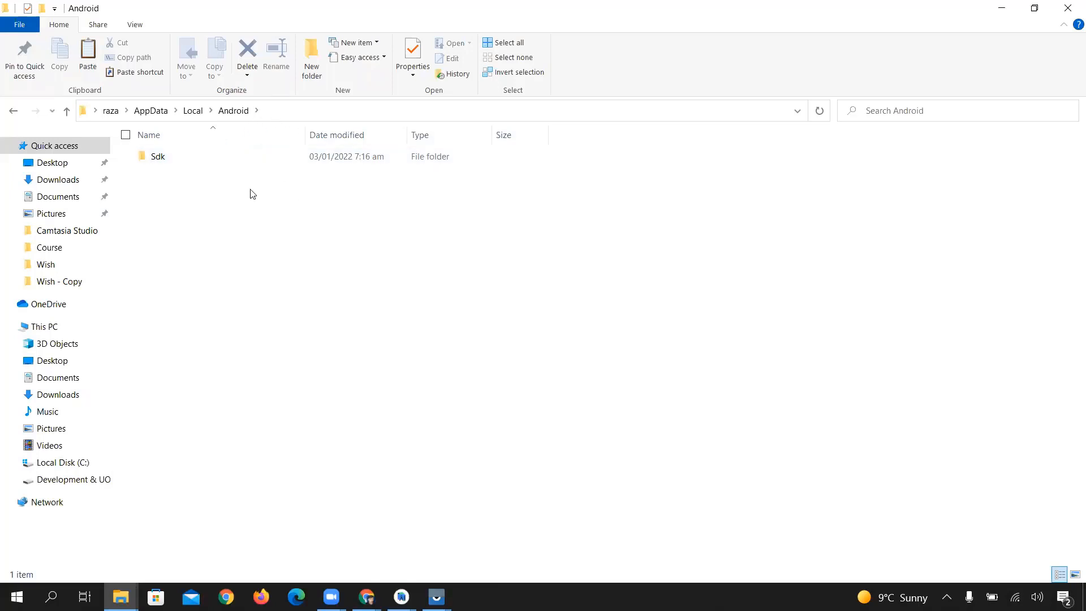
{"action": "left_click", "coordinate": [219, 161]}
{"action": "double_click", "coordinate": [220, 165]}
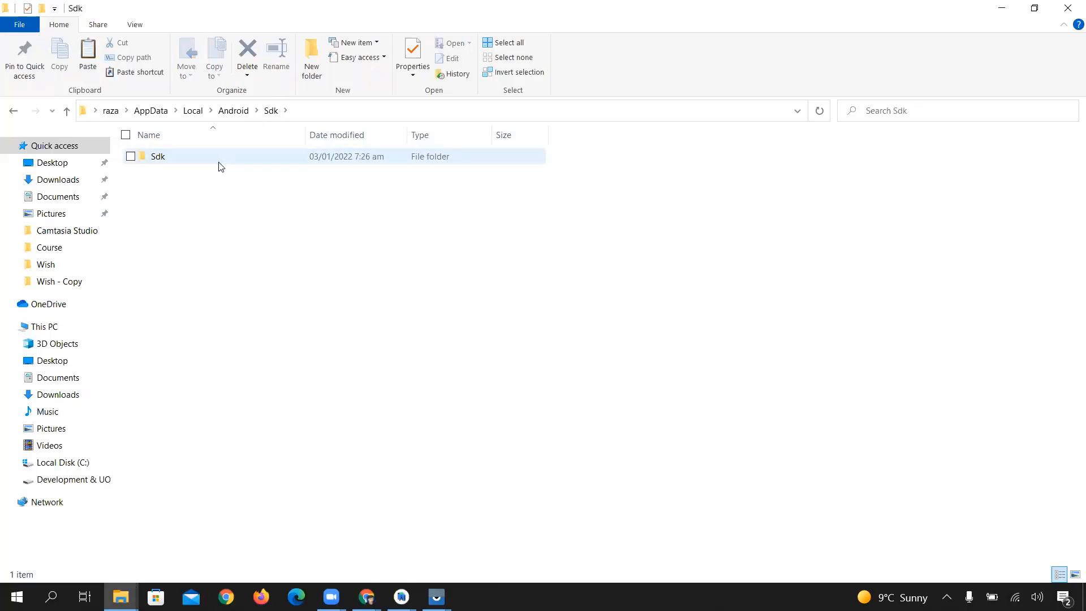
{"action": "double_click", "coordinate": [219, 165]}
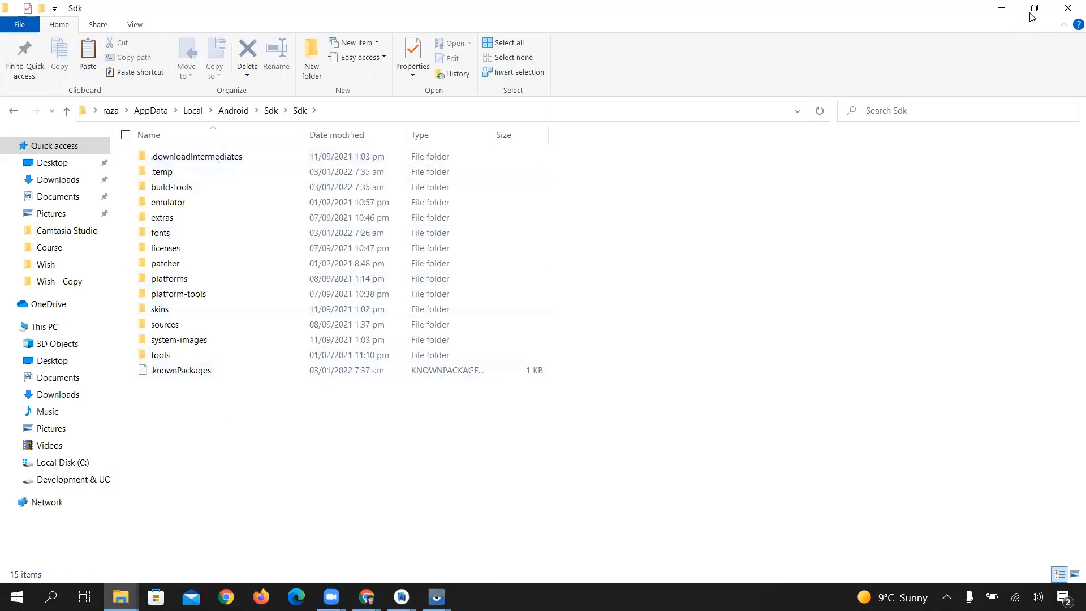
{"action": "left_click", "coordinate": [1063, 14]}
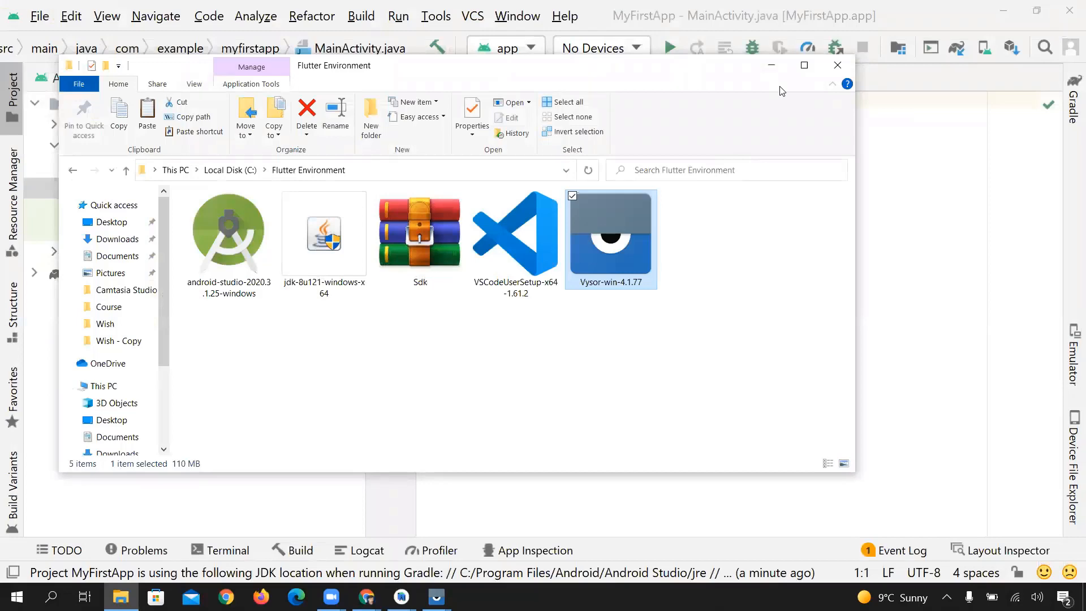
Minimize the Flutter Environment folder, close MainActivity.java and show activity_main.xml in Split view
{"action": "left_click", "coordinate": [771, 65]}
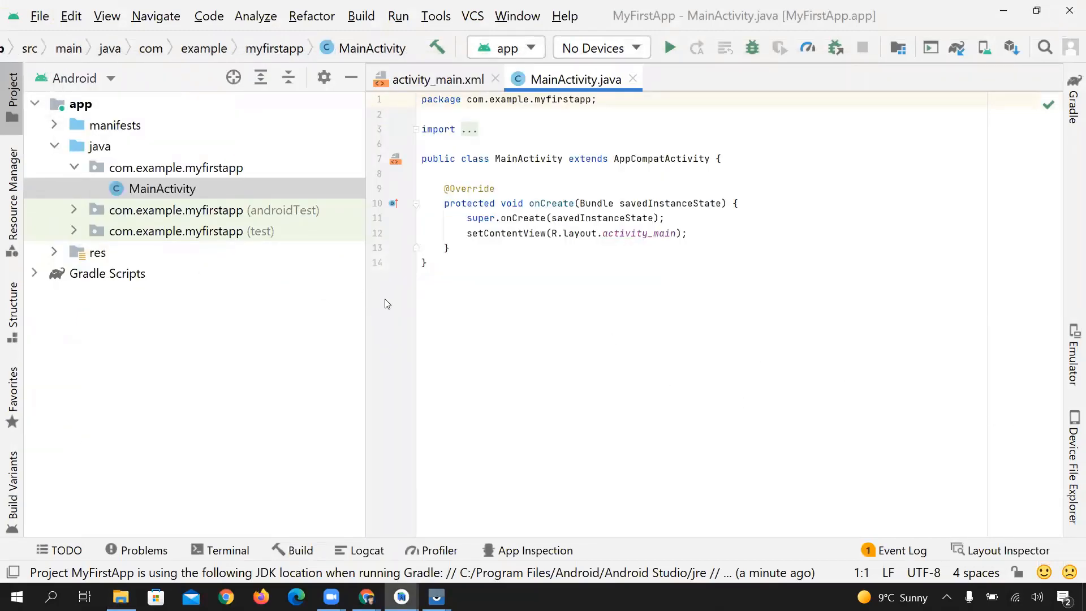
{"action": "left_click", "coordinate": [634, 81]}
{"action": "left_click", "coordinate": [970, 106]}
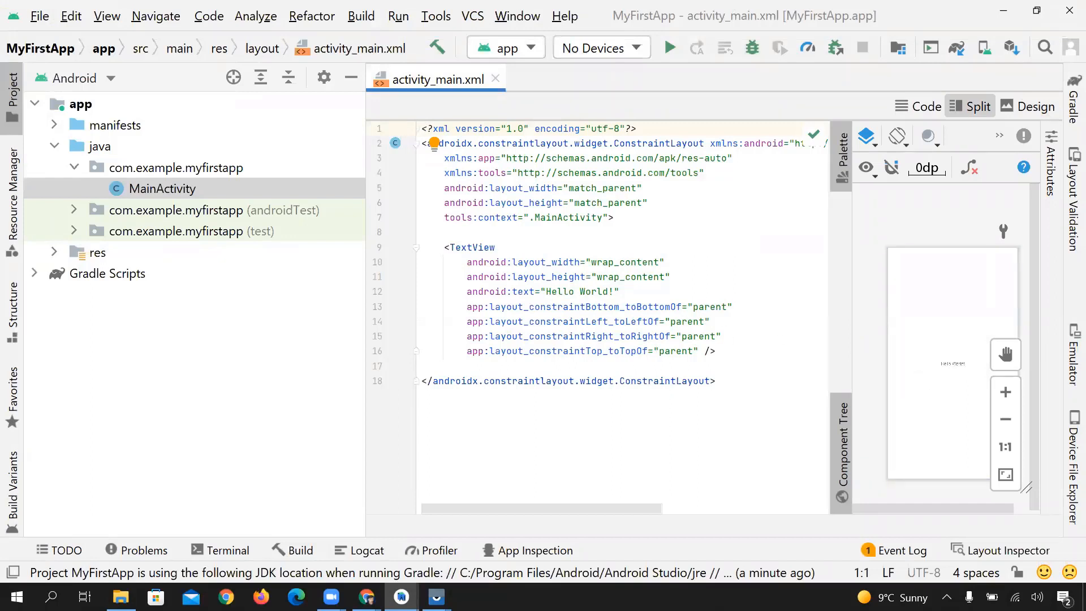
Switch to Vysor and start mirroring the connected vivo 1940 phone
{"action": "left_click", "coordinate": [437, 597]}
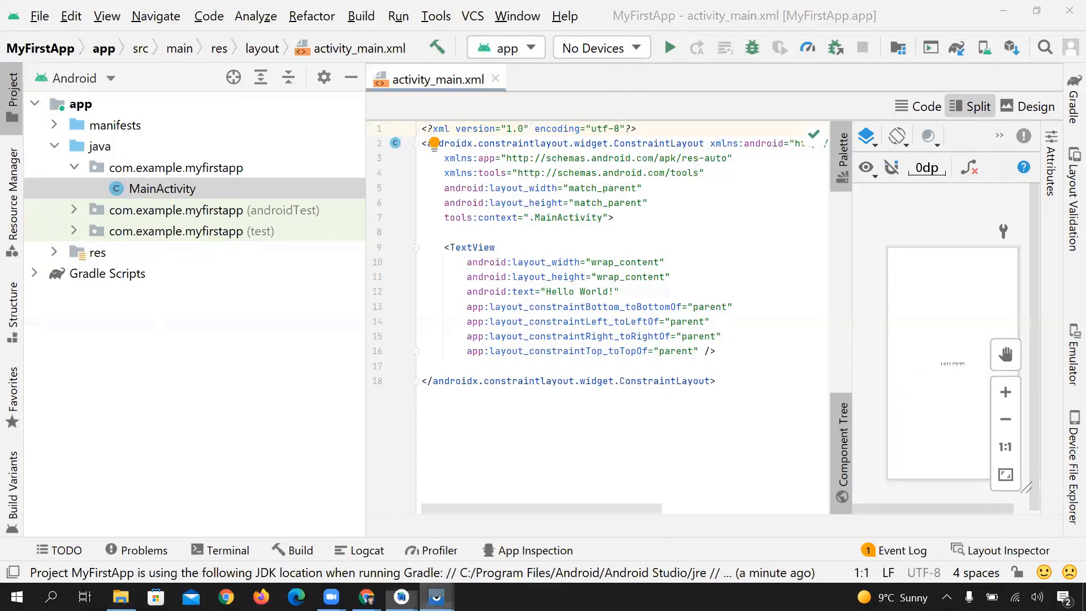
{"action": "left_click", "coordinate": [467, 547]}
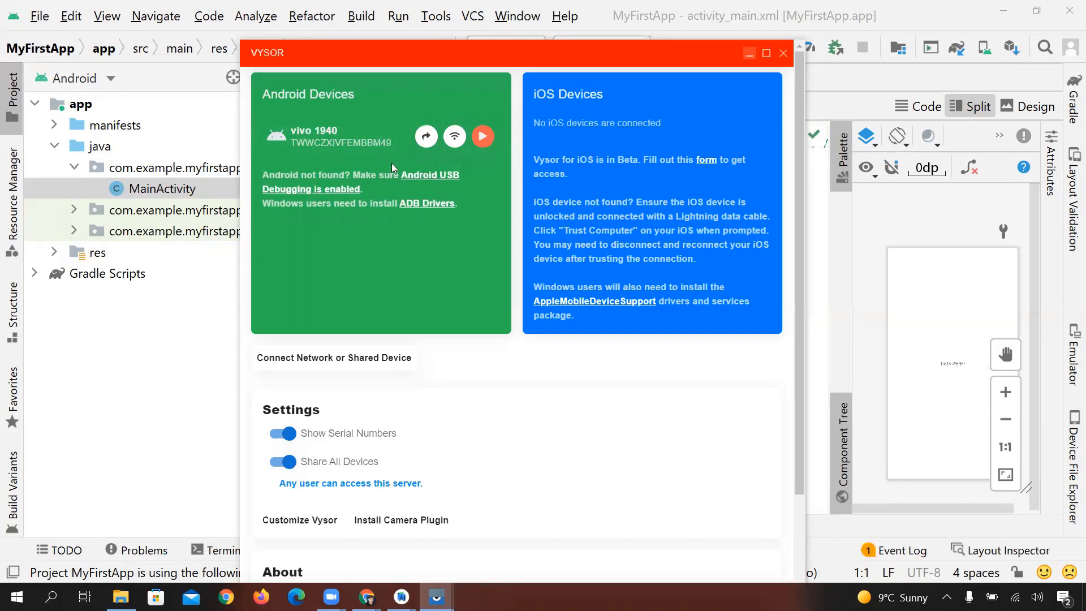
{"action": "left_click", "coordinate": [482, 138]}
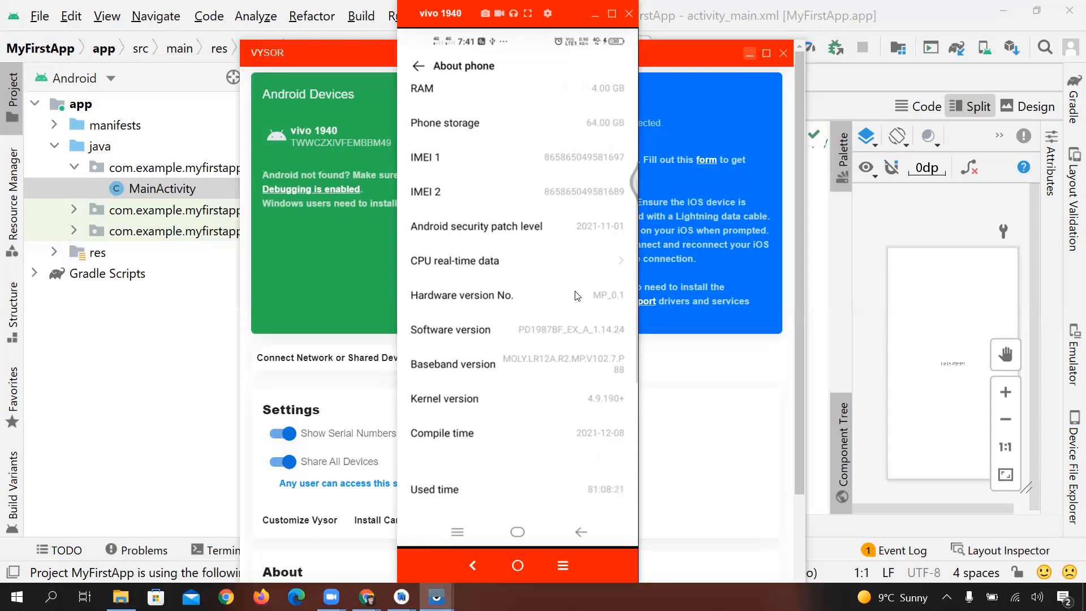
Examine the USB debugging setting under the phone's System management > Developer options, and return to the phone's home screen
{"action": "right_click", "coordinate": [576, 295]}
{"action": "scroll", "coordinate": [576, 295], "scroll_direction": "down", "scroll_amount": 2}
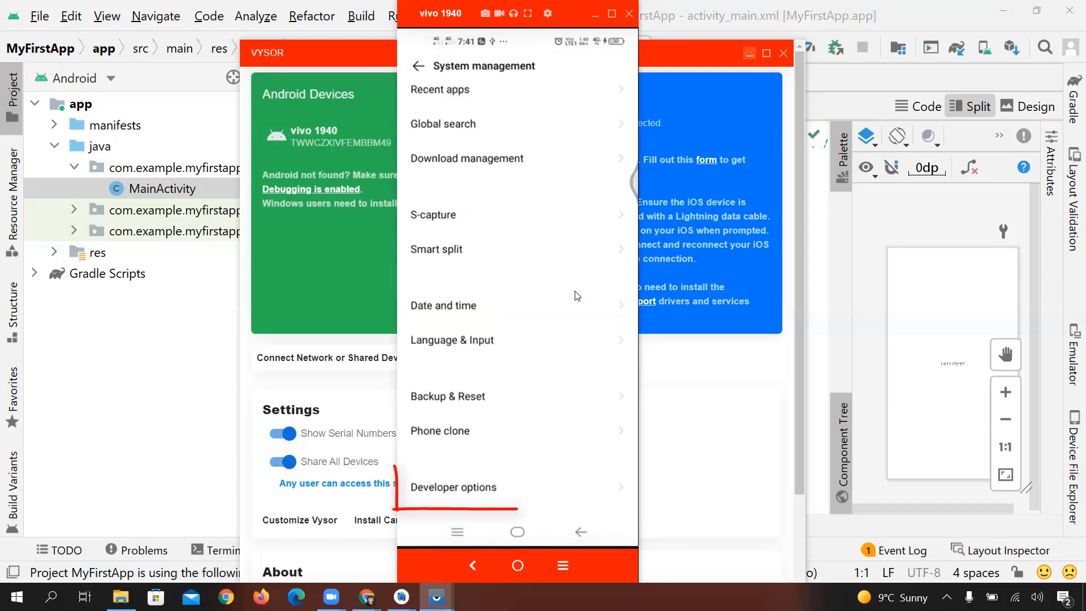
{"action": "scroll", "coordinate": [576, 295], "scroll_direction": "up", "scroll_amount": 3}
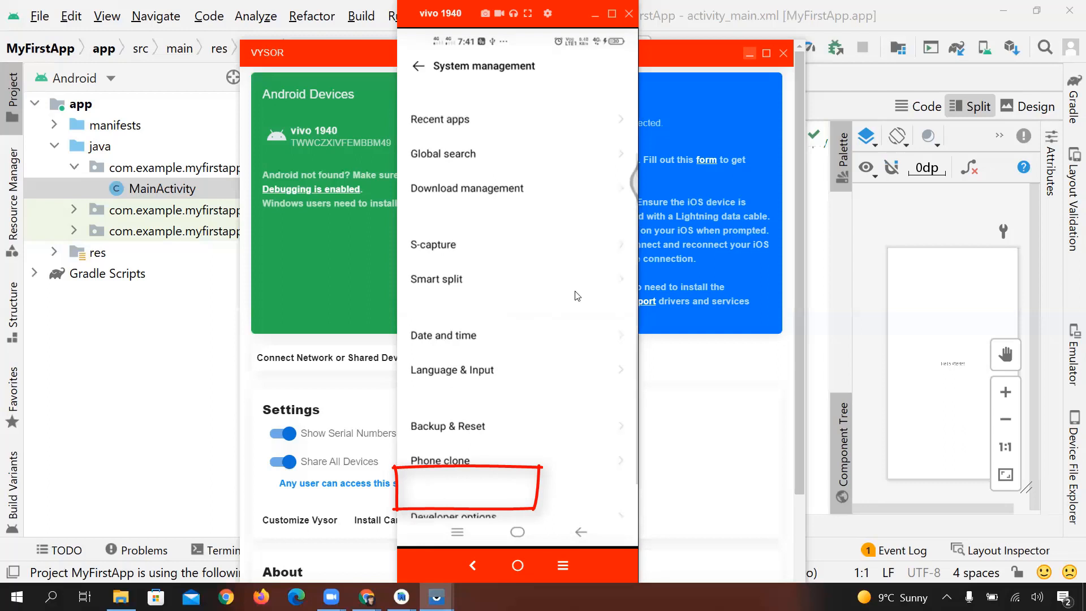
{"action": "scroll", "coordinate": [575, 295], "scroll_direction": "down", "scroll_amount": 2}
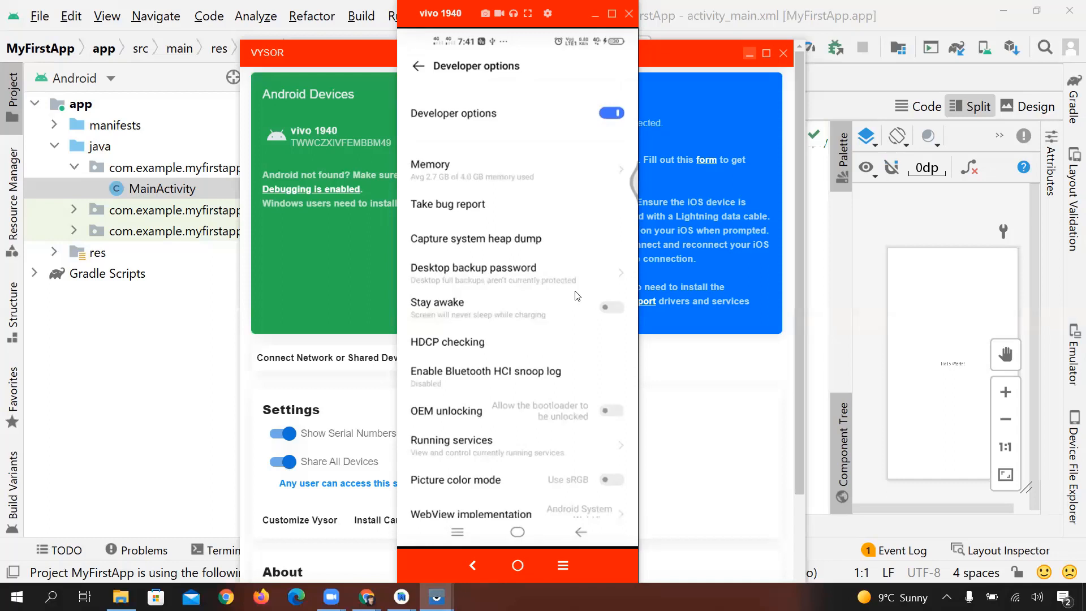
{"action": "scroll", "coordinate": [577, 296], "scroll_direction": "down", "scroll_amount": 6}
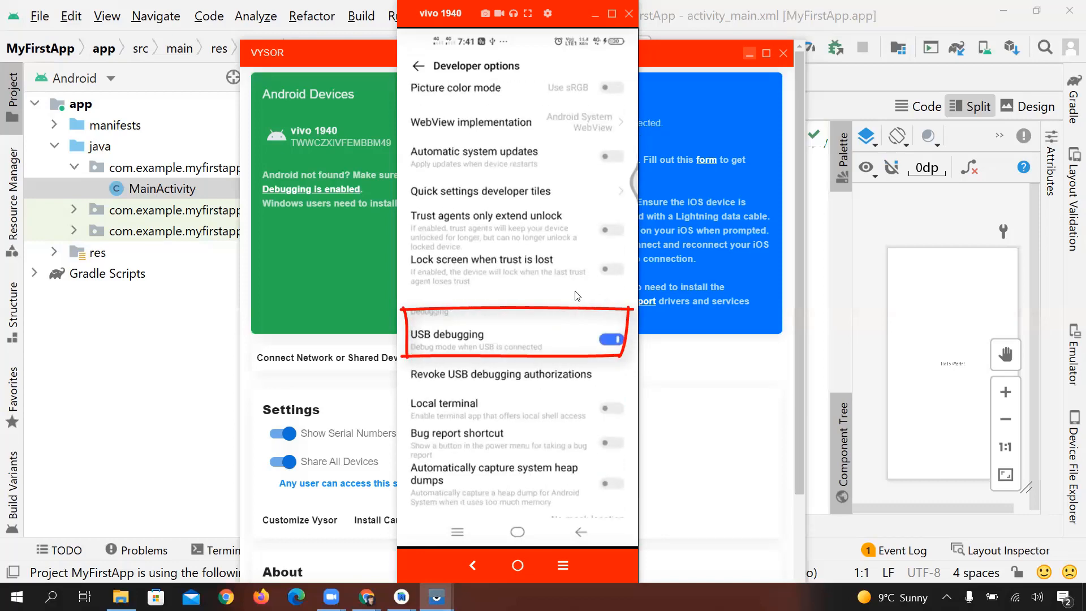
{"action": "key", "text": "Escape"}
{"action": "key", "text": "Escape"}
{"action": "key", "text": "Escape"}
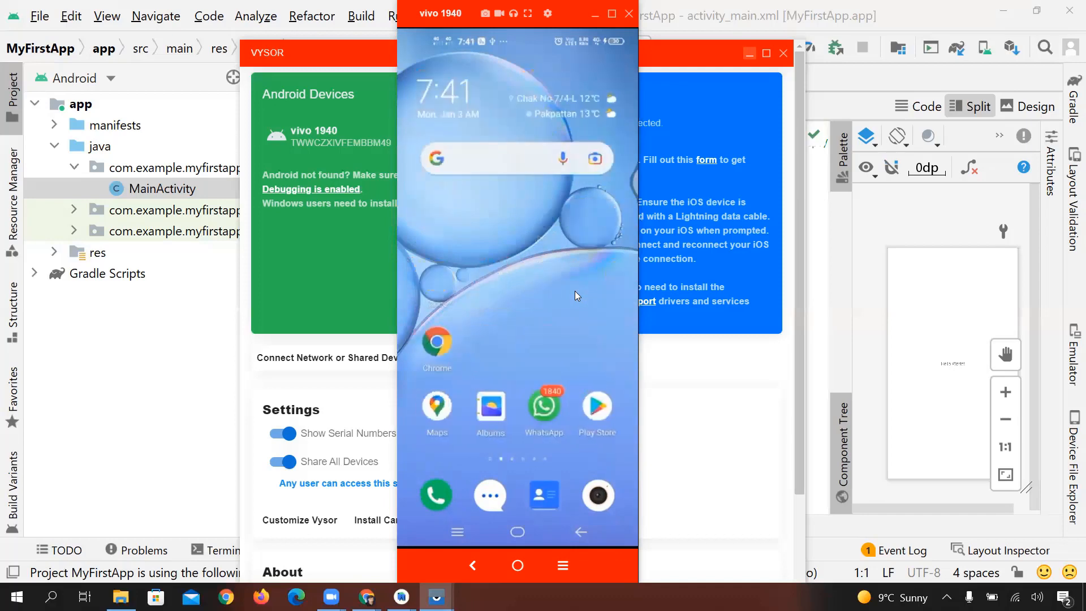
Minimize Vysor's main window and rerun the Application_1 project on the vivo 1940, terminating the running app process
{"action": "left_click", "coordinate": [749, 51]}
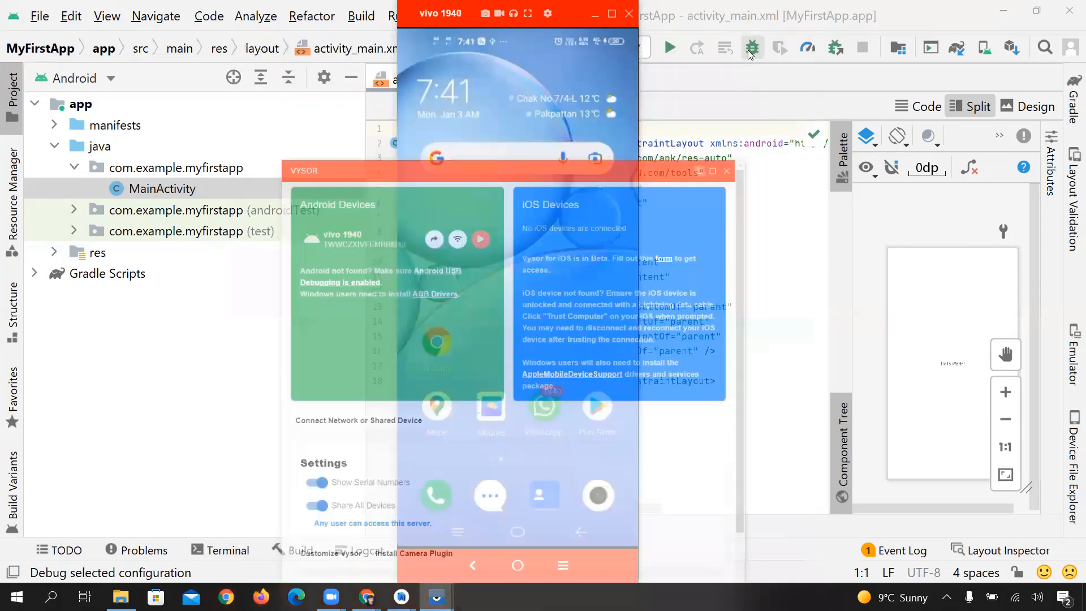
{"action": "left_click", "coordinate": [720, 217]}
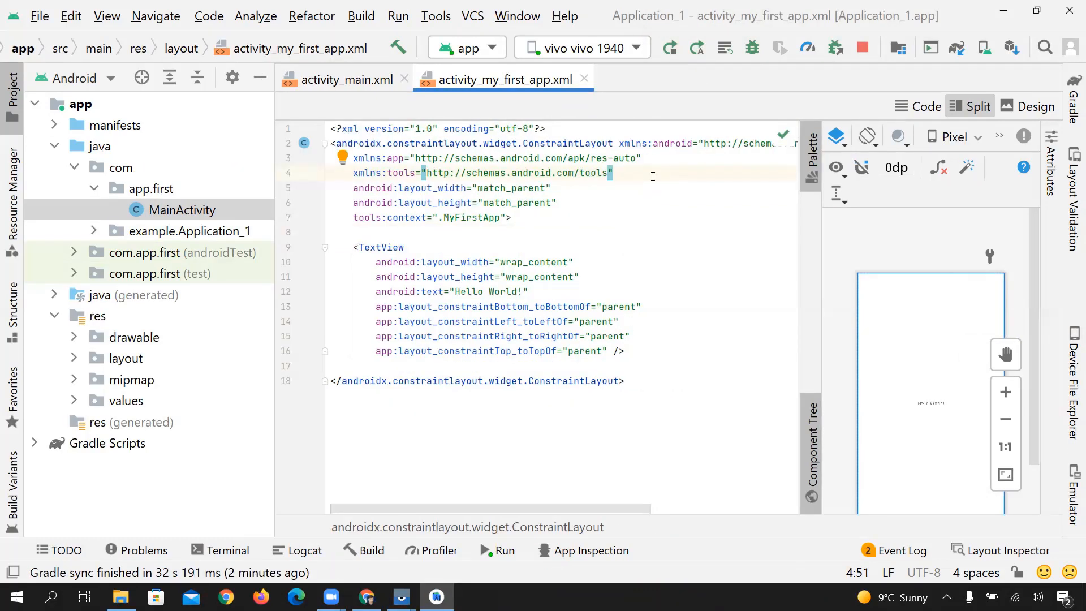
{"action": "left_click", "coordinate": [669, 48]}
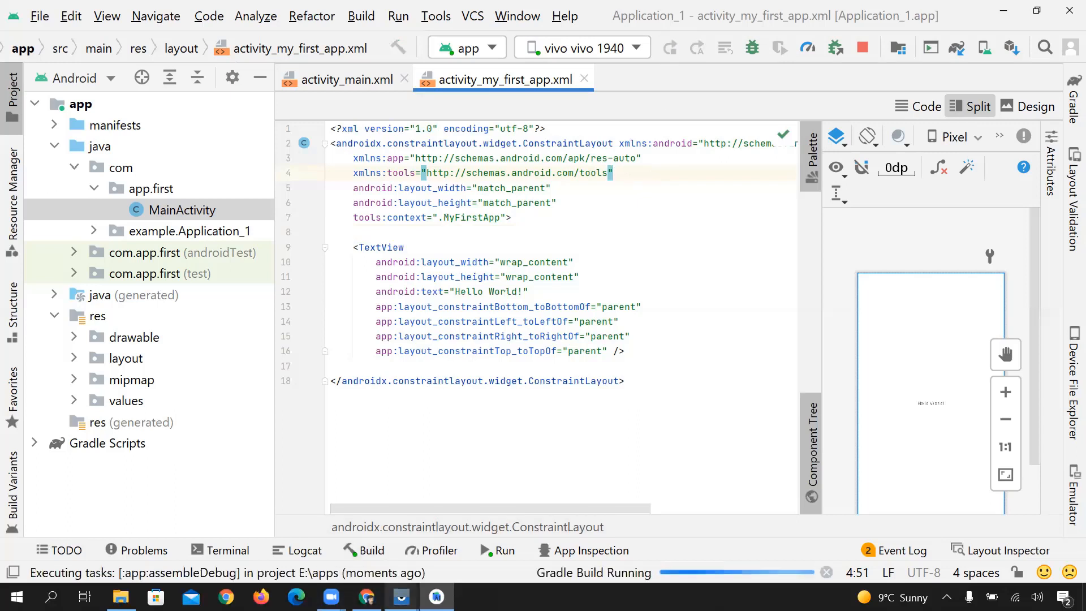
{"action": "mouse_move", "coordinate": [401, 596]}
{"action": "left_click", "coordinate": [487, 541]}
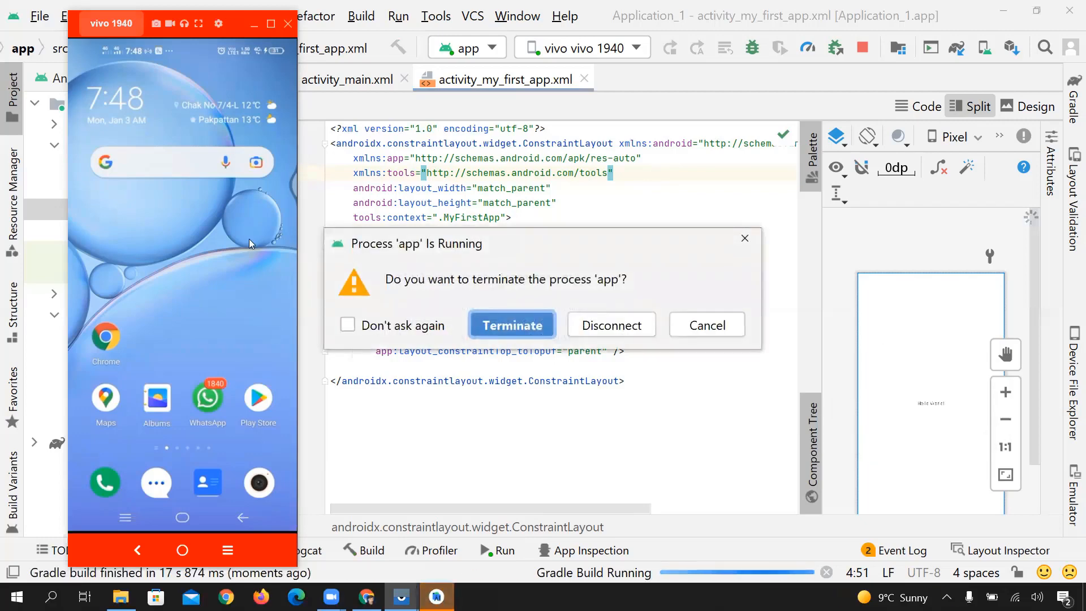
{"action": "left_click", "coordinate": [517, 325]}
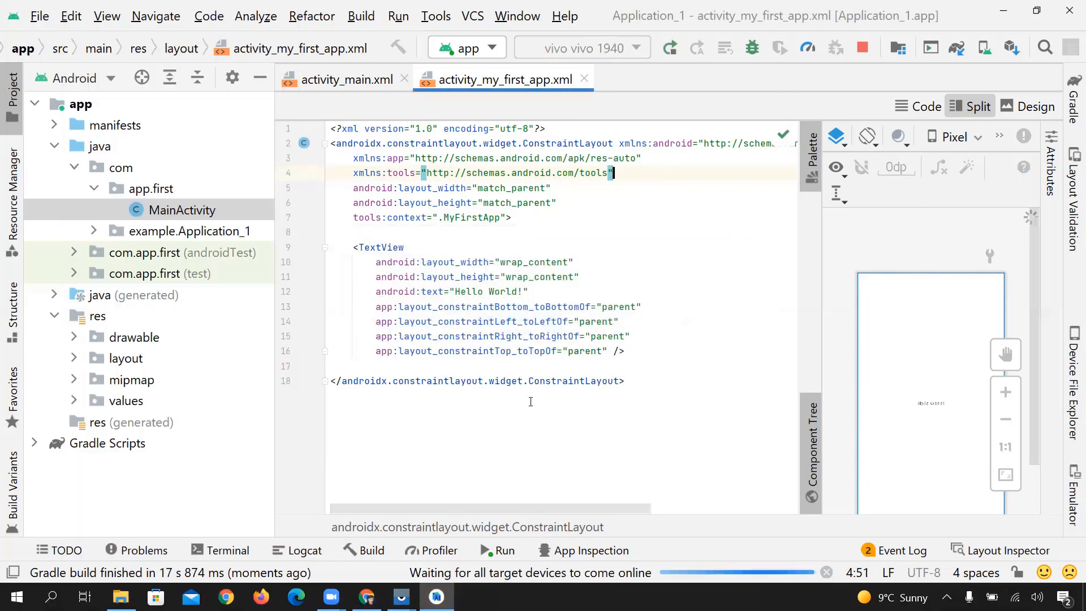
Close the phone's mirror window and restart mirroring of the vivo 1940 from Vysor's main window
{"action": "mouse_move", "coordinate": [401, 597]}
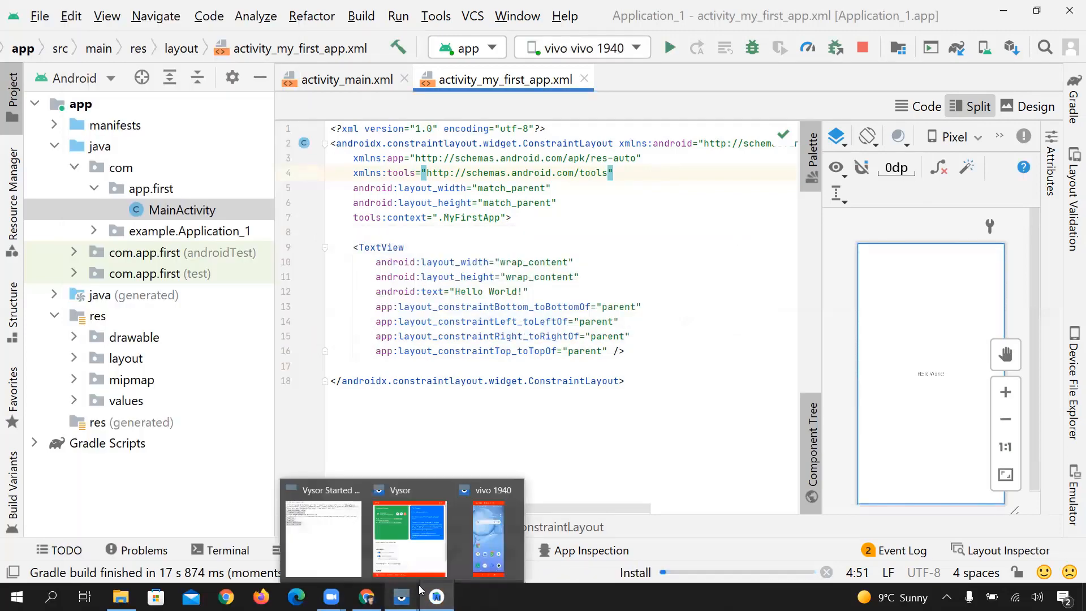
{"action": "left_click", "coordinate": [486, 551]}
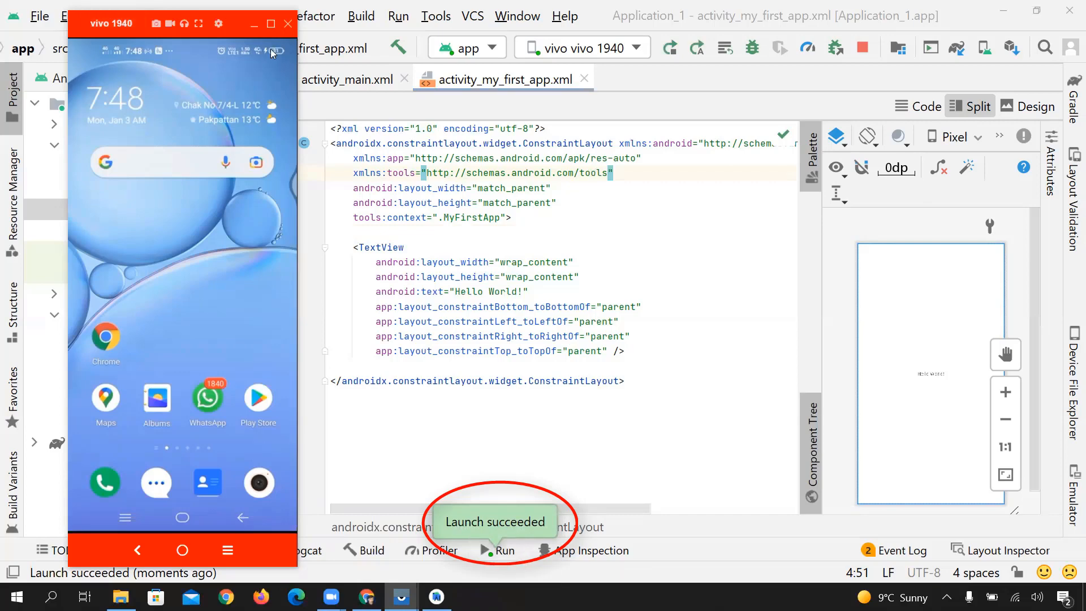
{"action": "left_click", "coordinate": [288, 25]}
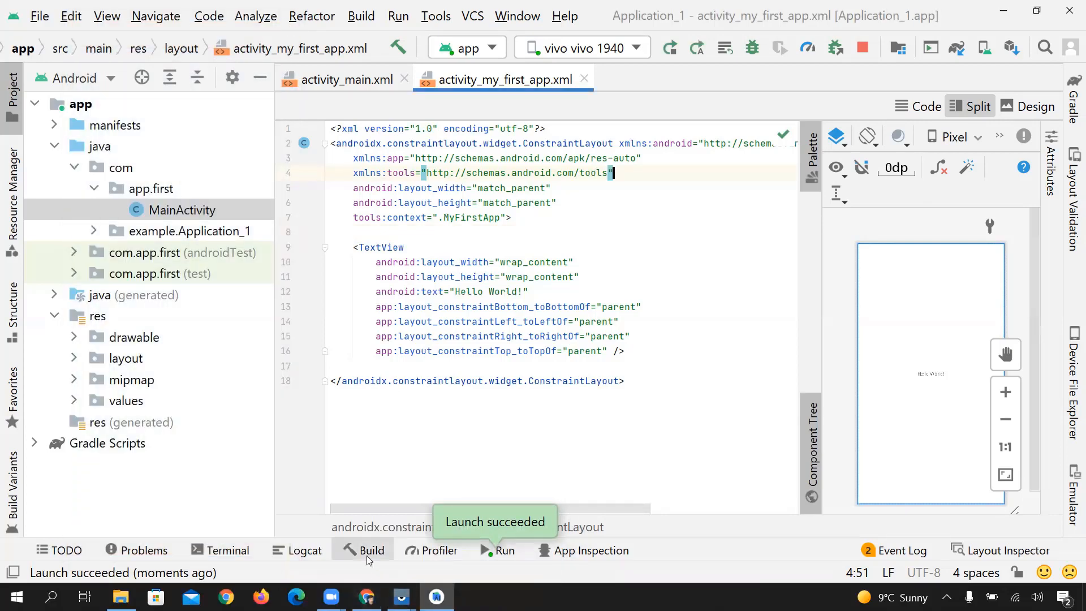
{"action": "mouse_move", "coordinate": [402, 597]}
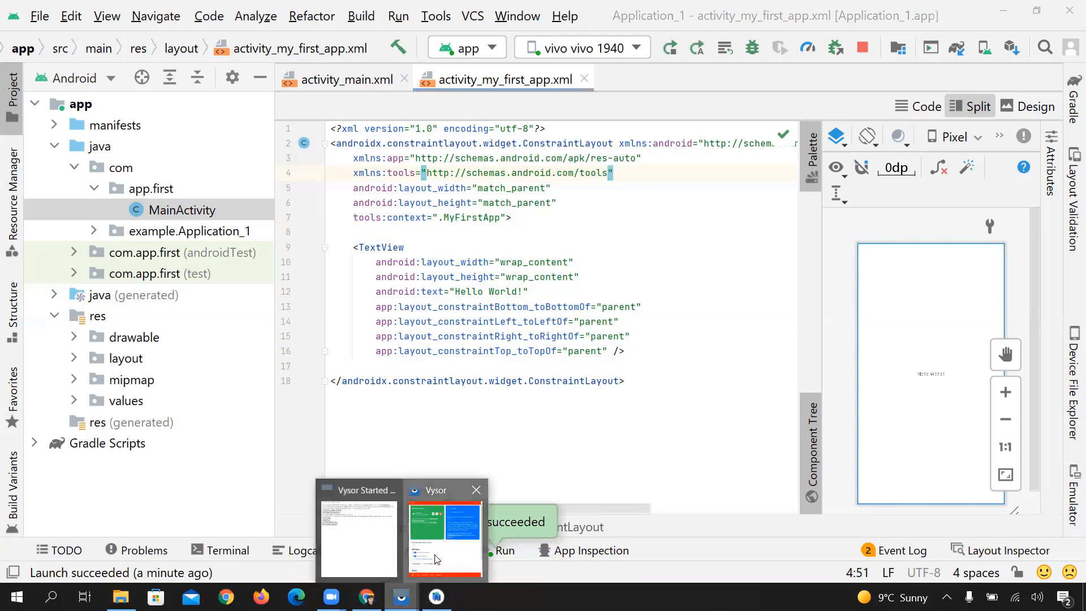
{"action": "left_click", "coordinate": [436, 559]}
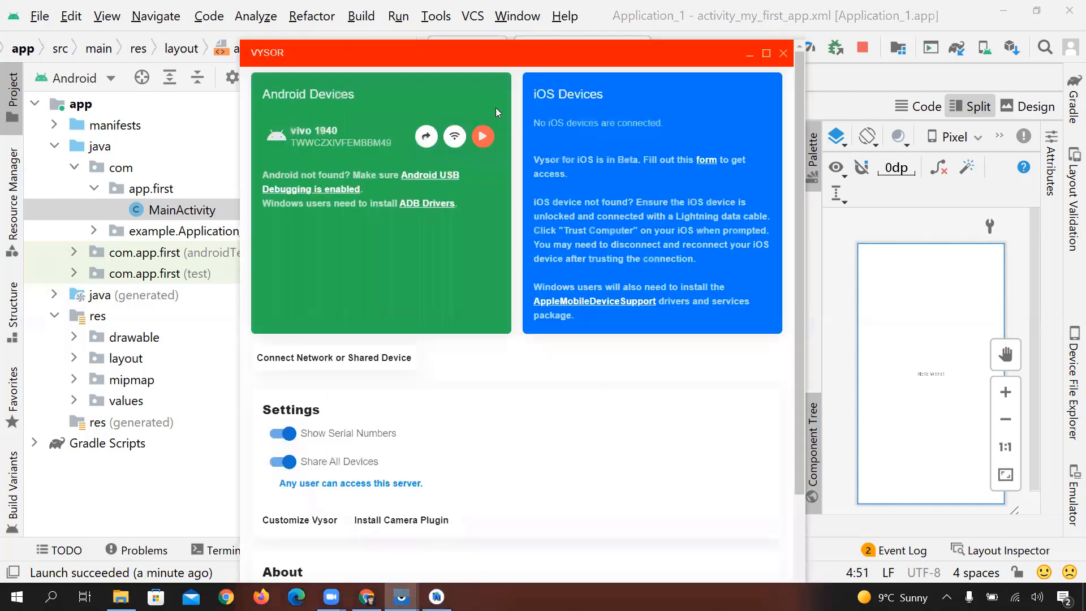
{"action": "left_click", "coordinate": [482, 136]}
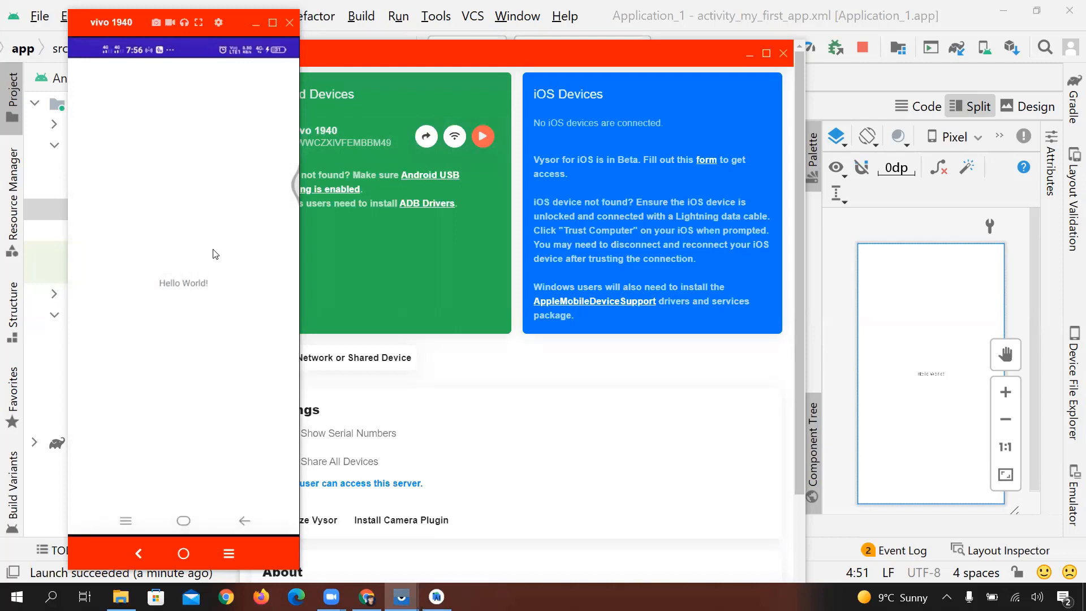
Return the phone to its home screen and relaunch the app from Android Studio, terminating the process already running
{"action": "left_click", "coordinate": [242, 520]}
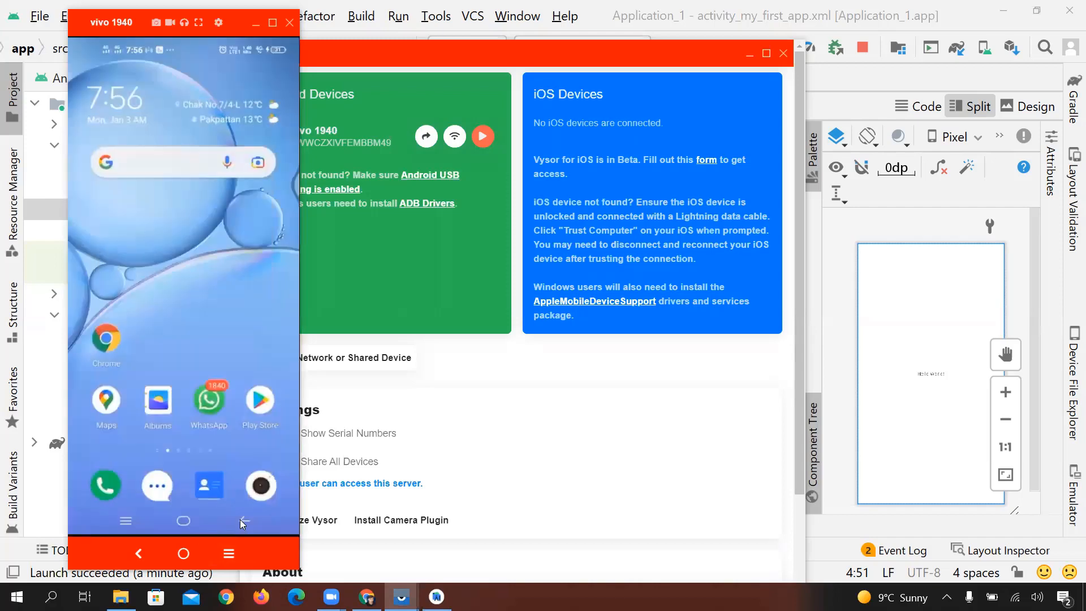
{"action": "left_click", "coordinate": [704, 26]}
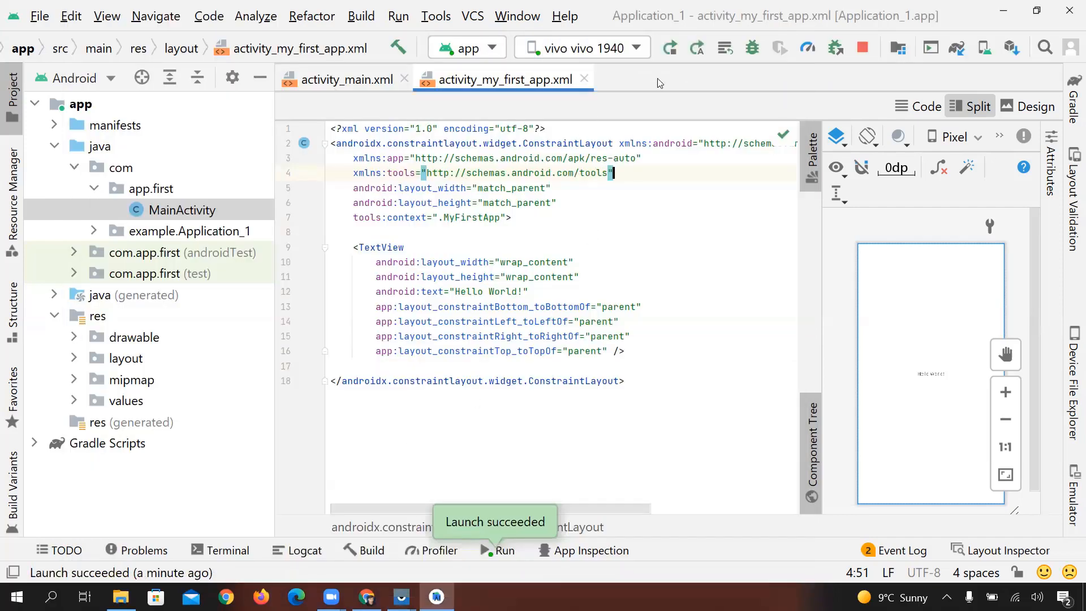
{"action": "left_click", "coordinate": [670, 48]}
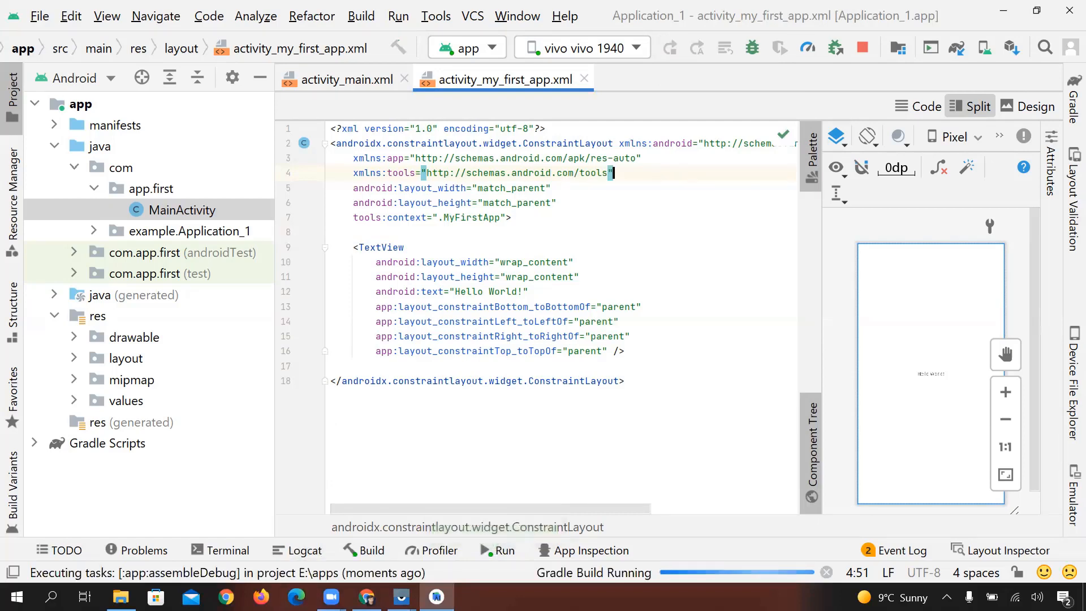
{"action": "mouse_move", "coordinate": [401, 597]}
{"action": "left_click", "coordinate": [487, 574]}
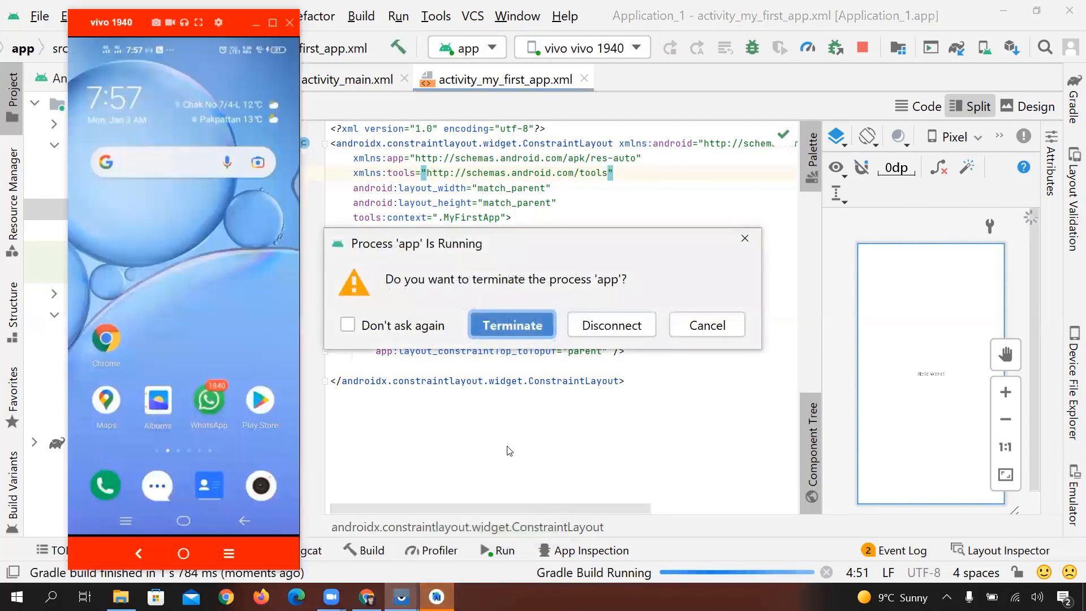
{"action": "left_click", "coordinate": [515, 326]}
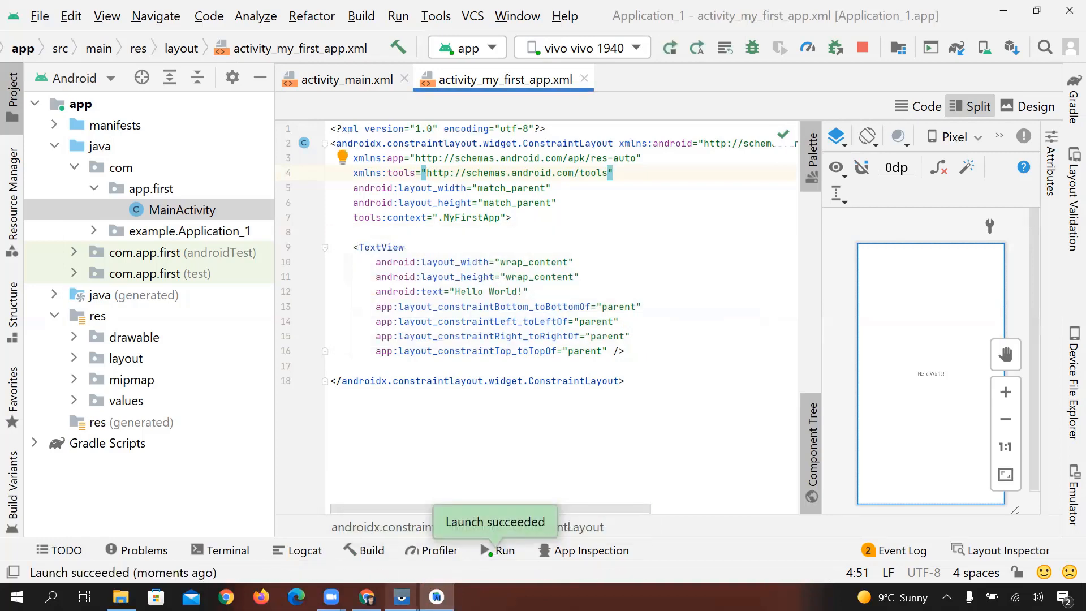
Bring the vivo 1940 mirror window to the front and move it slightly toward the screen's corner
{"action": "mouse_move", "coordinate": [401, 597]}
{"action": "left_click", "coordinate": [488, 565]}
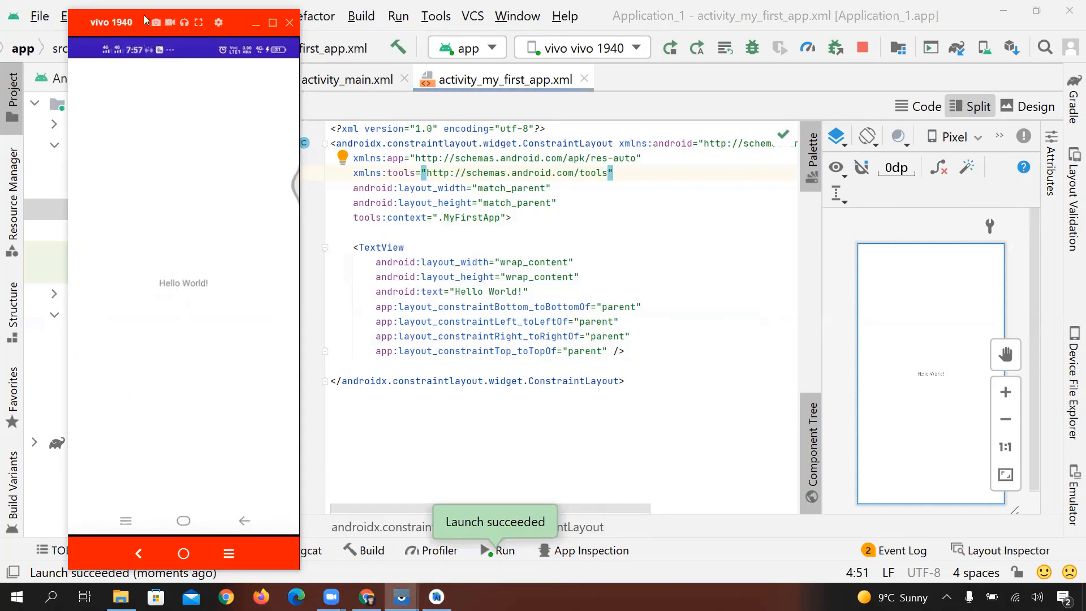
{"action": "left_click_drag", "start_coordinate": [144, 14], "coordinate": [133, 5]}
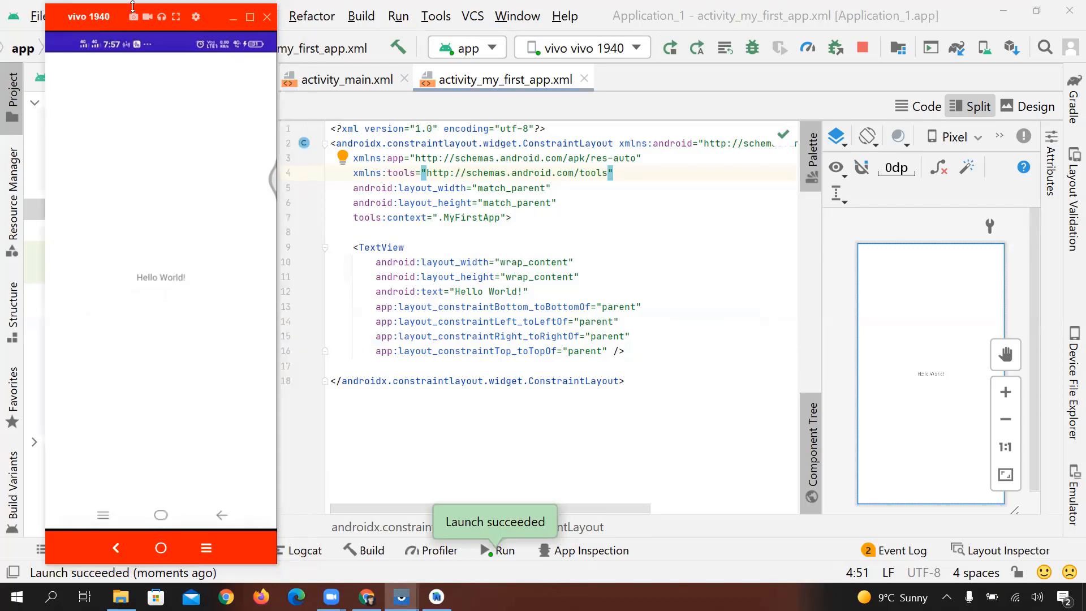